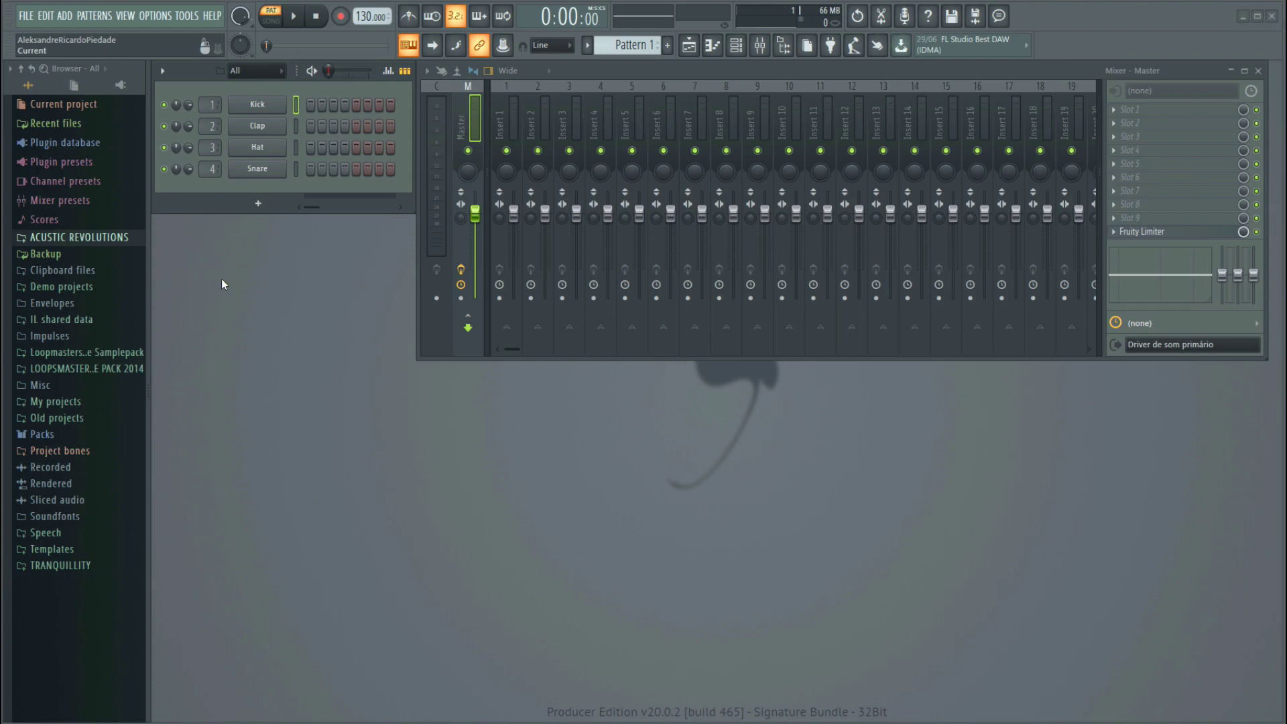
Switch to Pattern 5 and add a 3x Osc instrument channel, with mixer track Insert 5 selected
scroll(627, 46, "down", 2)
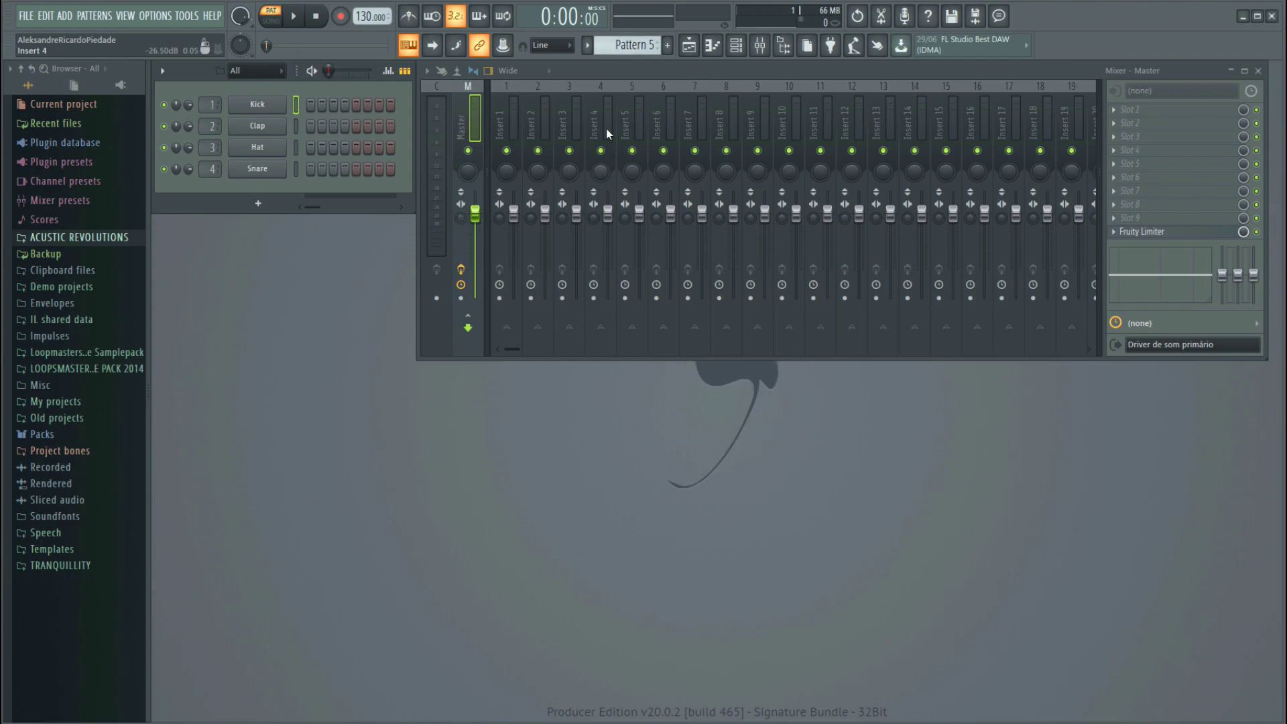
left_click(631, 97)
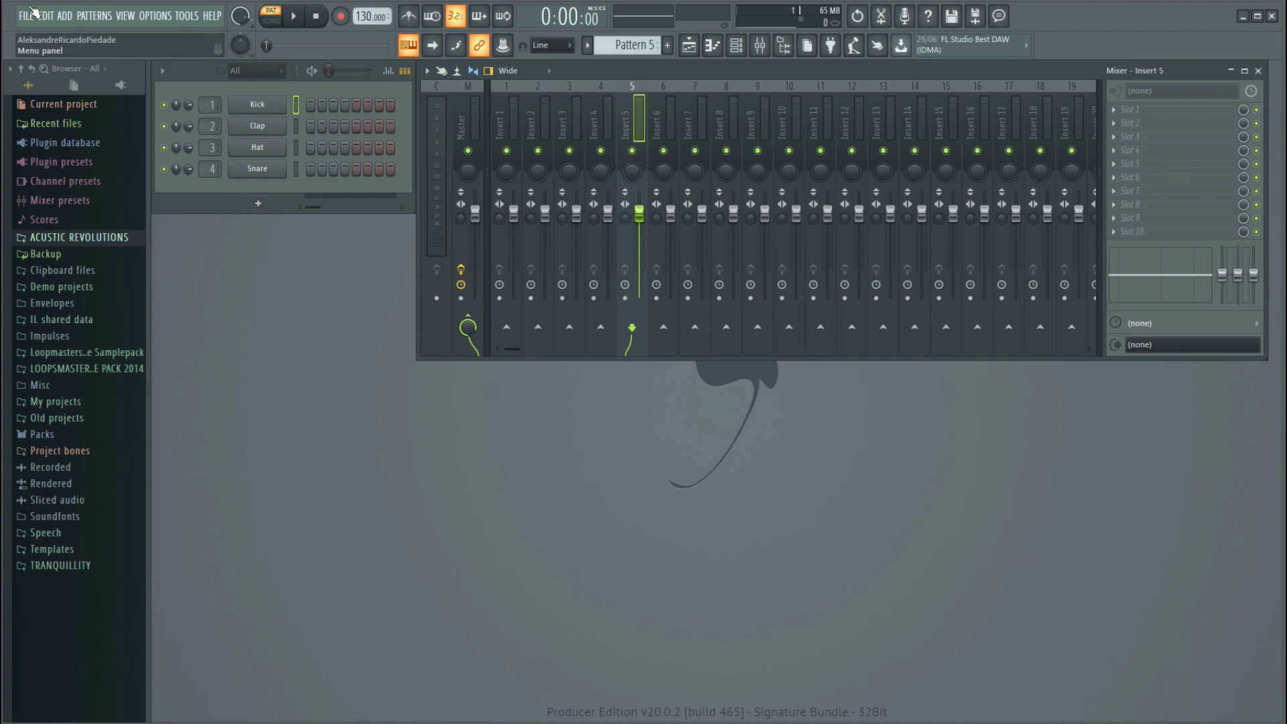
left_click(67, 17)
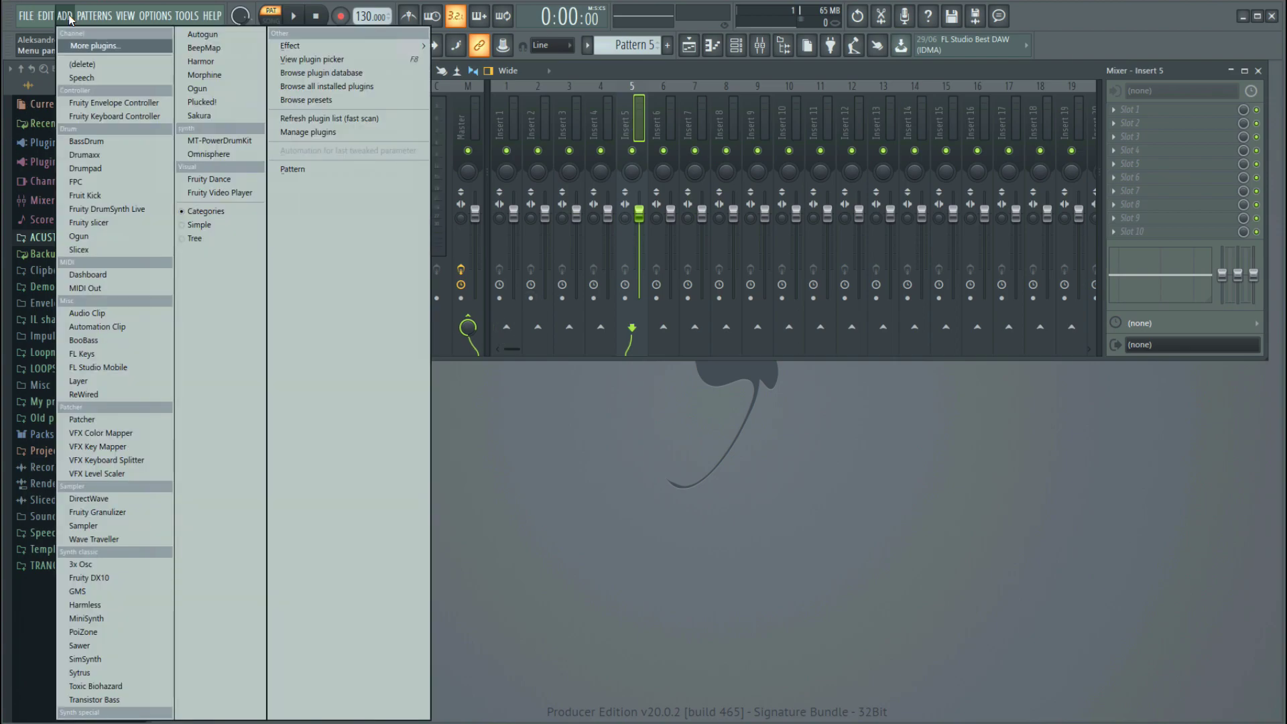
left_click(81, 564)
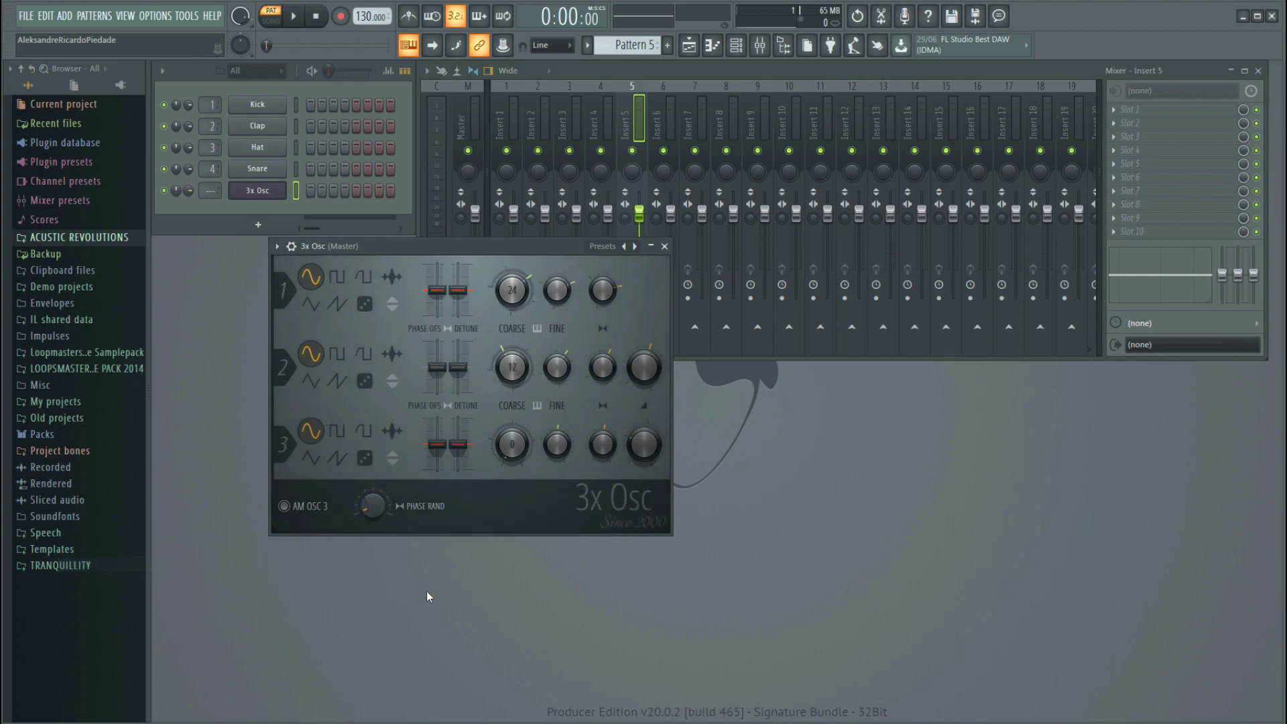
left_click_drag(542, 284, 498, 343)
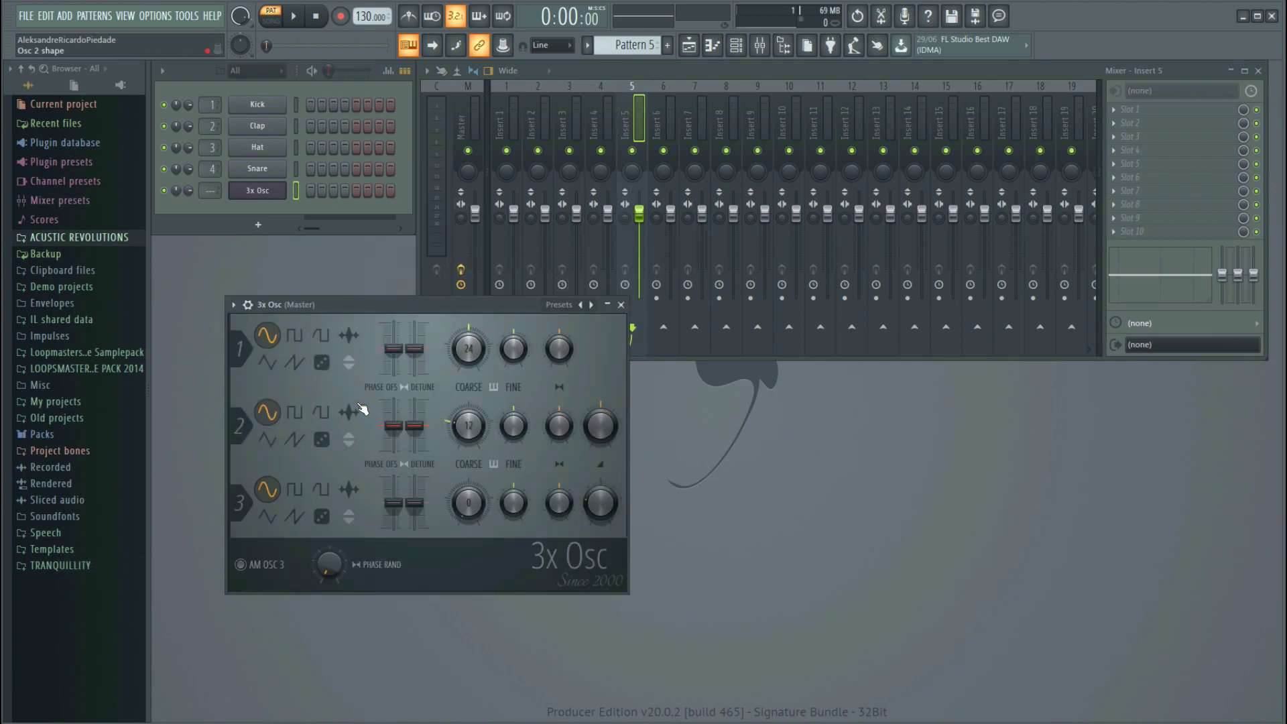
Set the shape of all three 3x Osc oscillators to noise
left_click(321, 363)
left_click(328, 446)
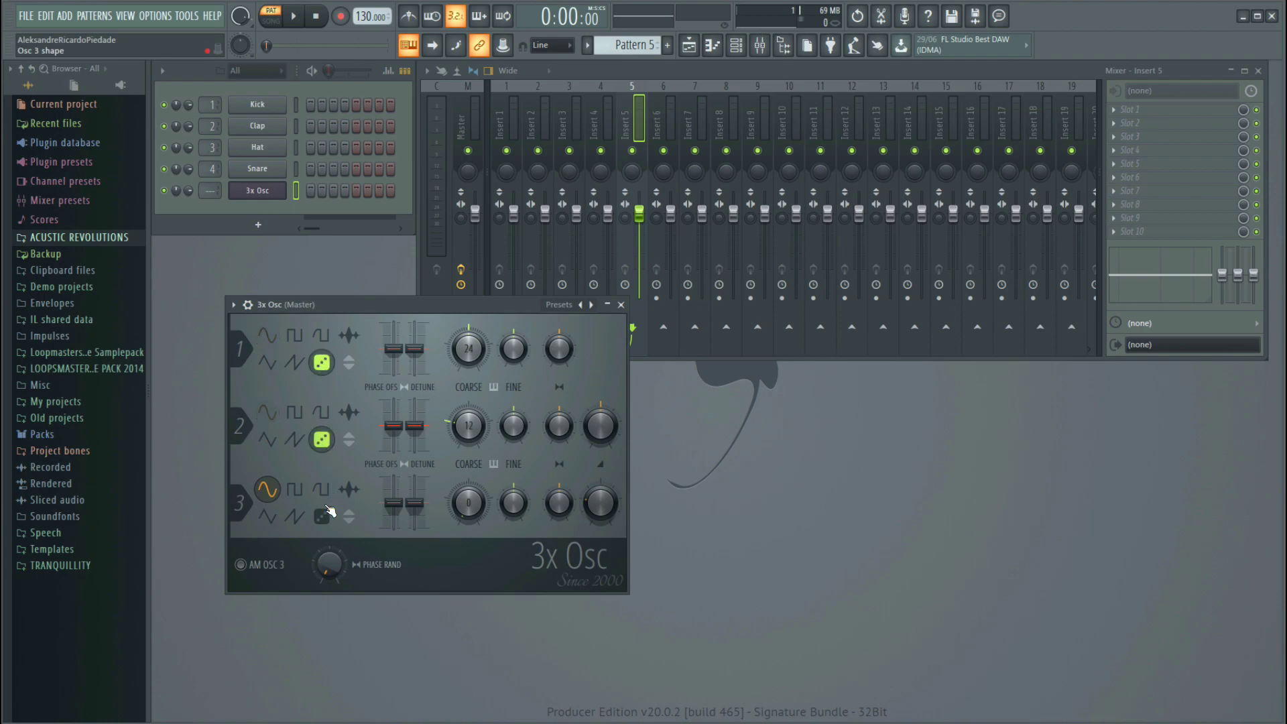
left_click(329, 523)
left_click_drag(456, 304, 440, 319)
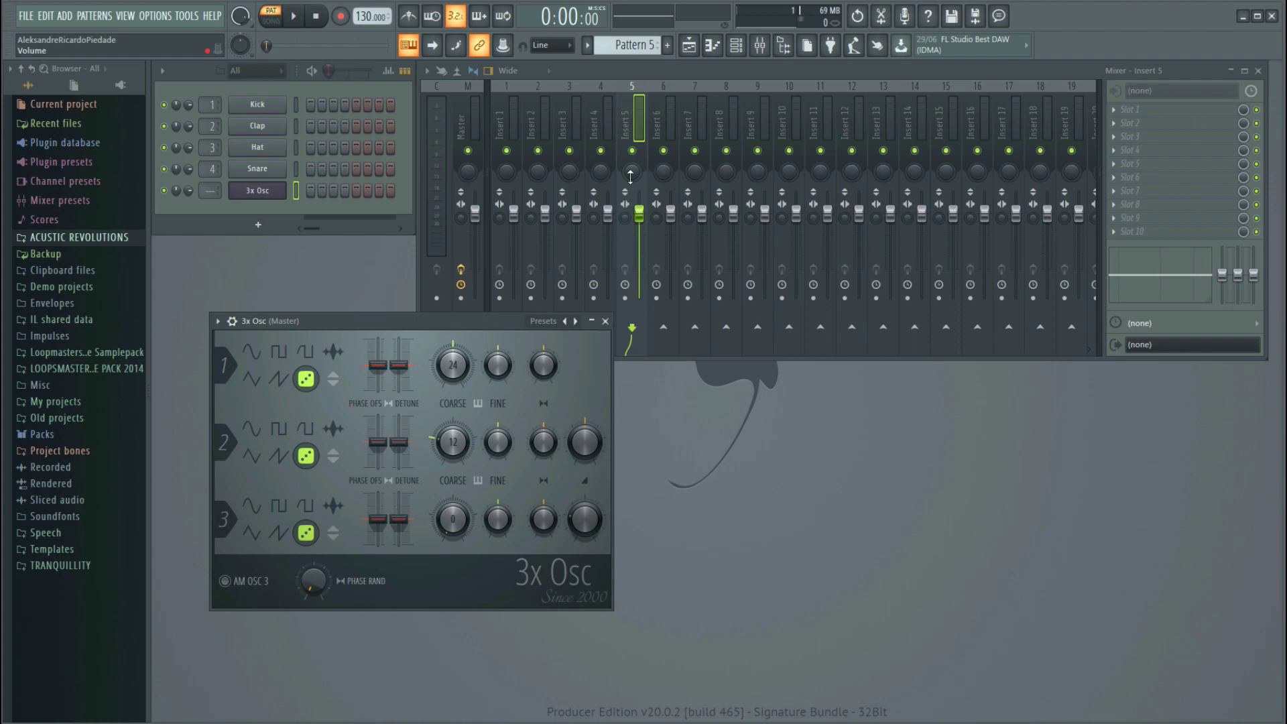
Place a Pattern 5 clip at bar 1 of Track 5 in the Playlist and close the Playlist
left_click(689, 45)
scroll(451, 425, "down", 2)
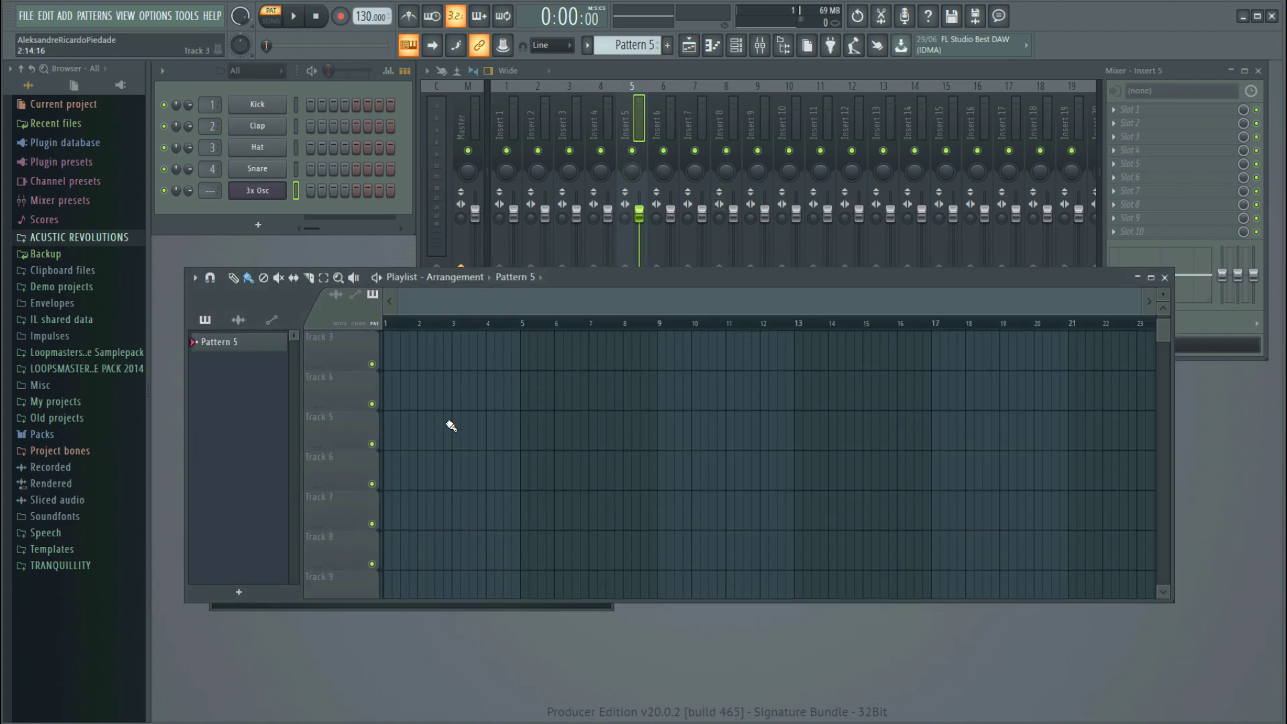
left_click(390, 432)
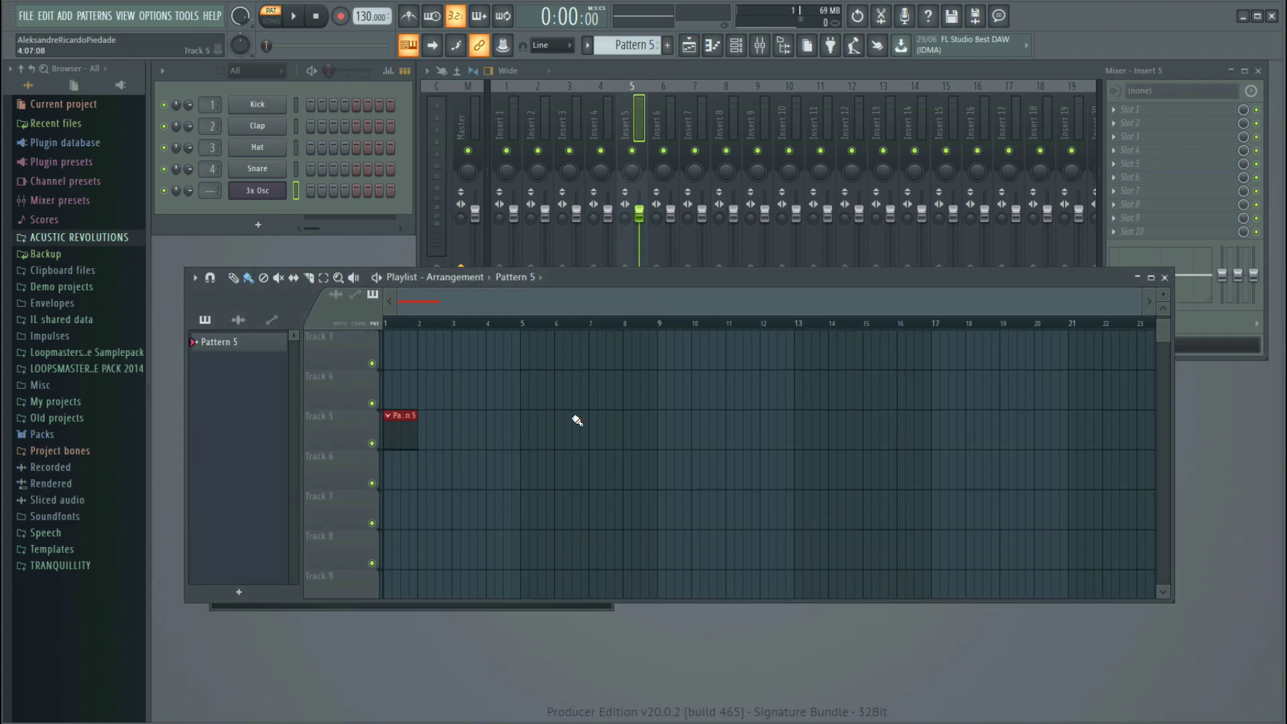
left_click(1168, 277)
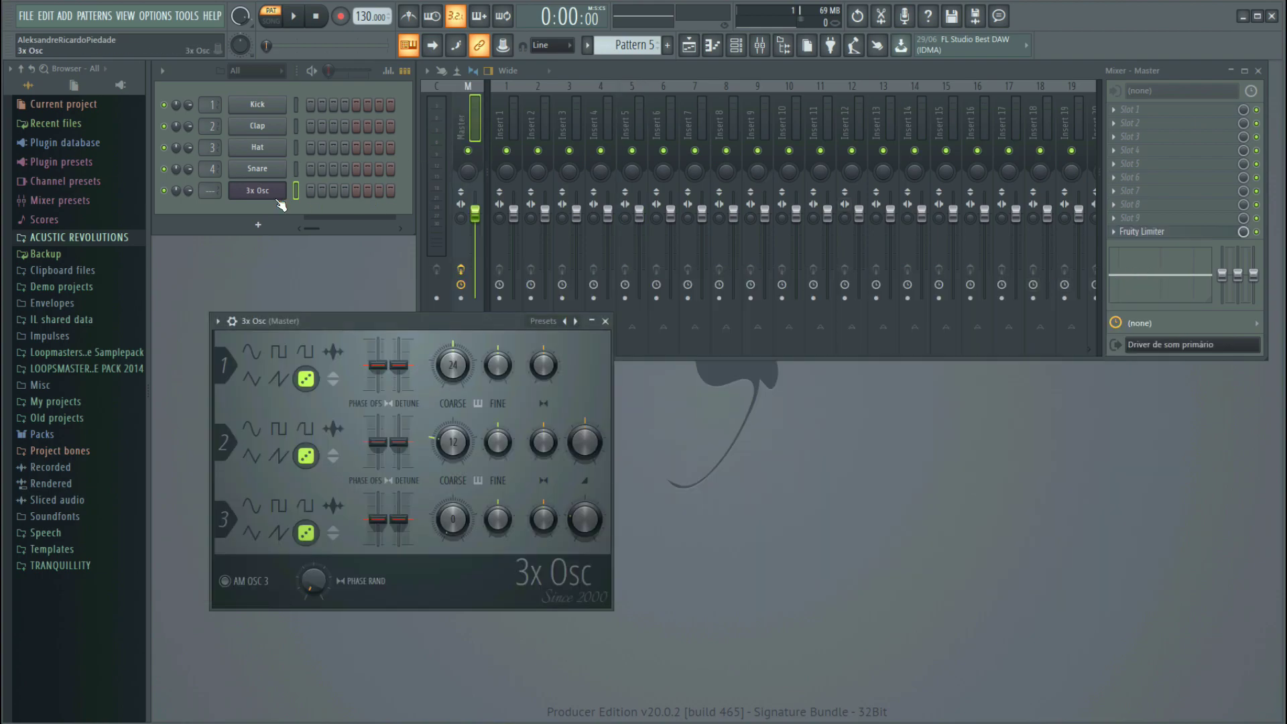
Route the 3x Osc channel to mixer track 5 and enter a C5 note about five bars long from bar 1 in its piano roll
scroll(211, 190, "up", 5)
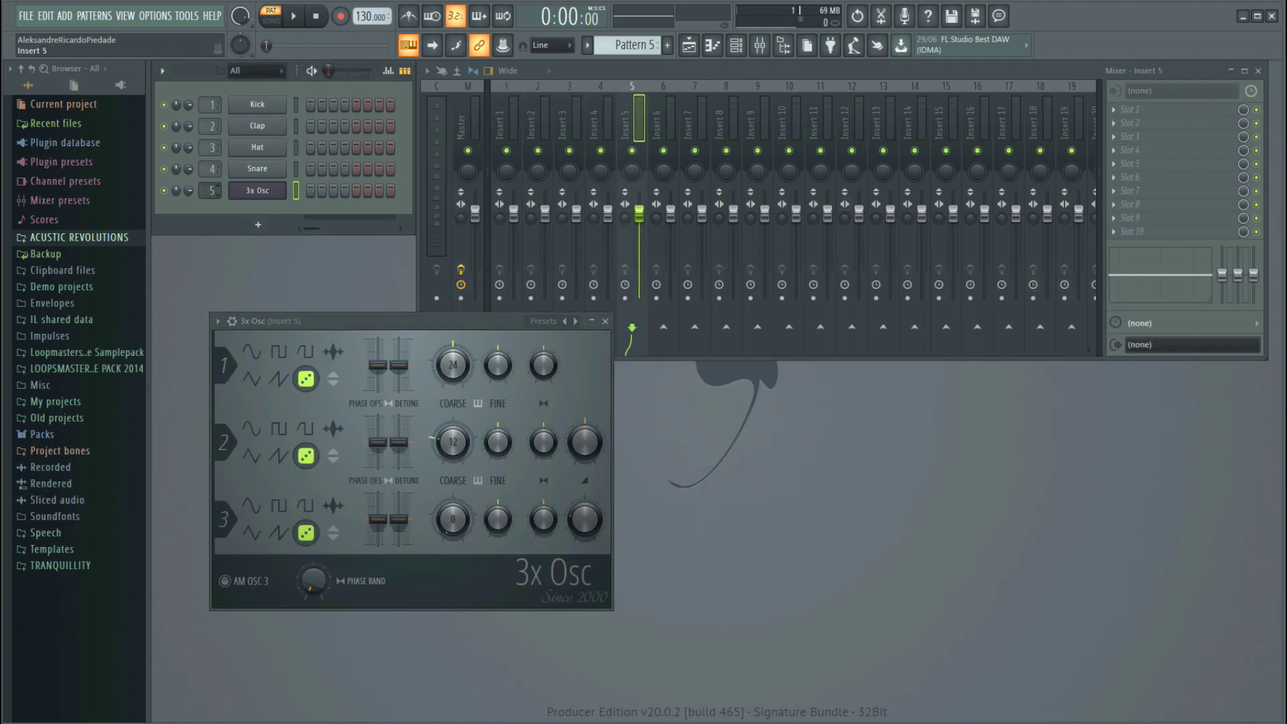
right_click(268, 191)
left_click(317, 195)
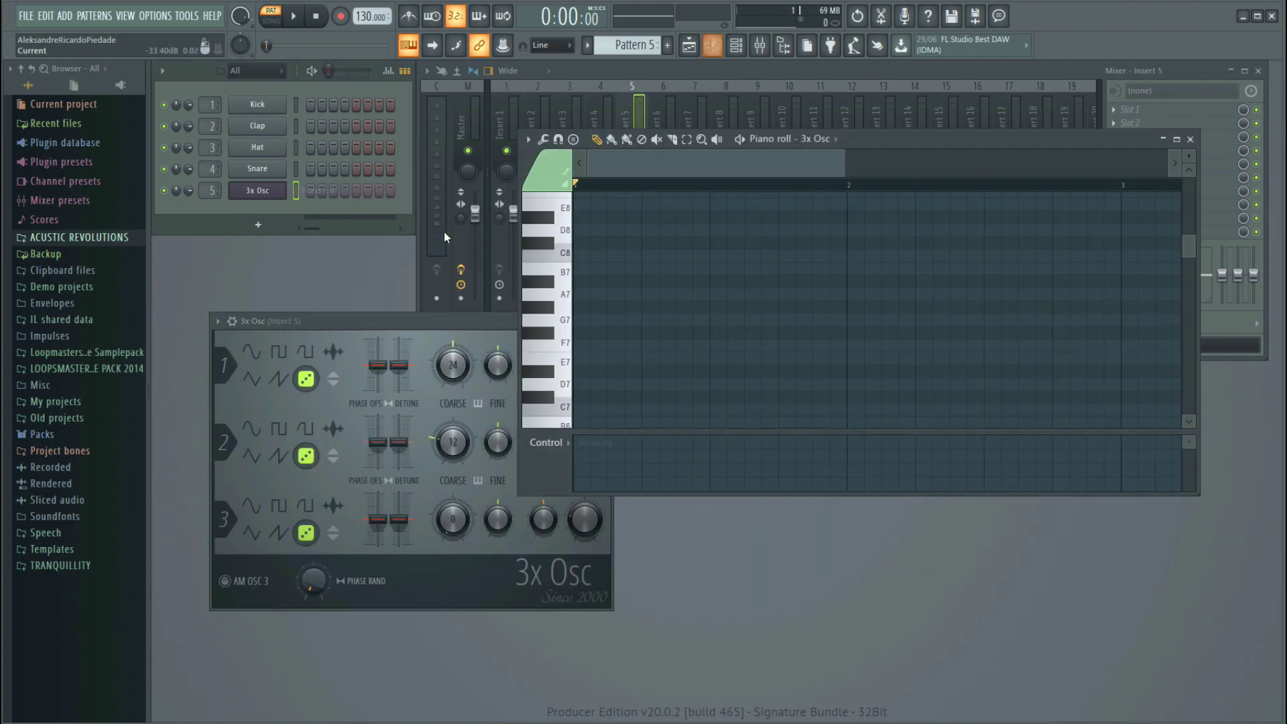
scroll(635, 337, "down", 5)
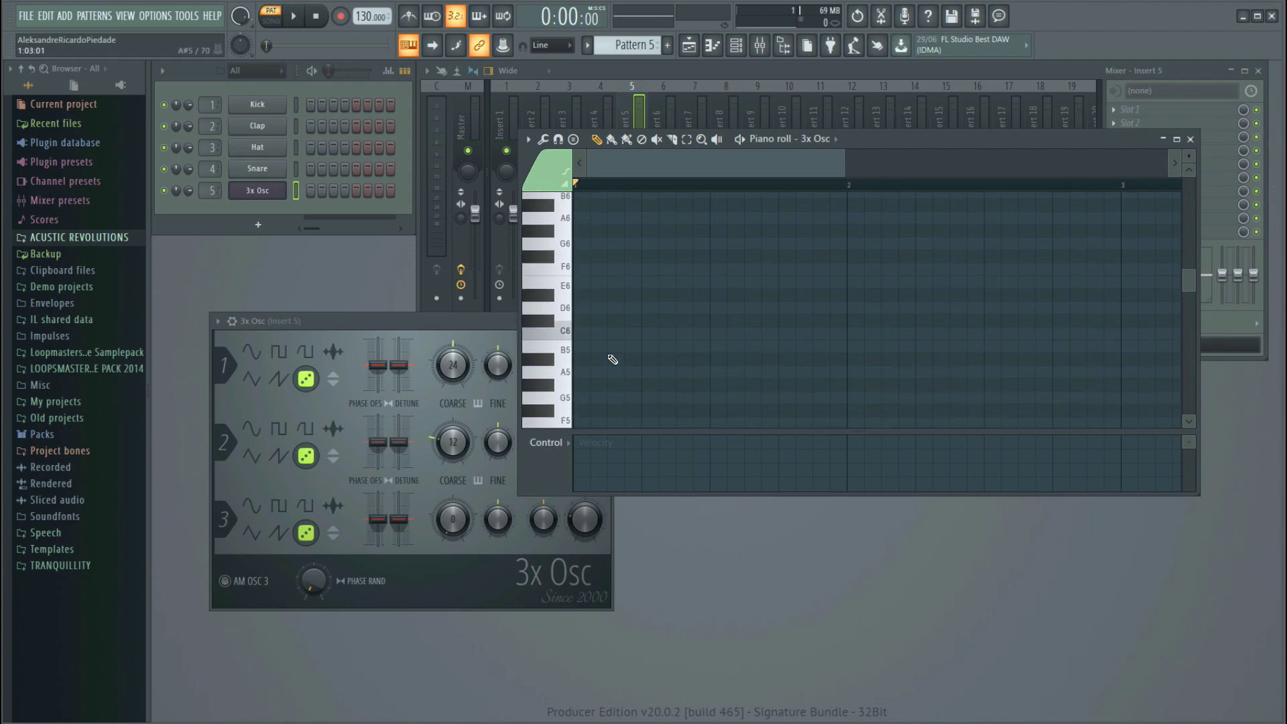
scroll(593, 346, "down", 4)
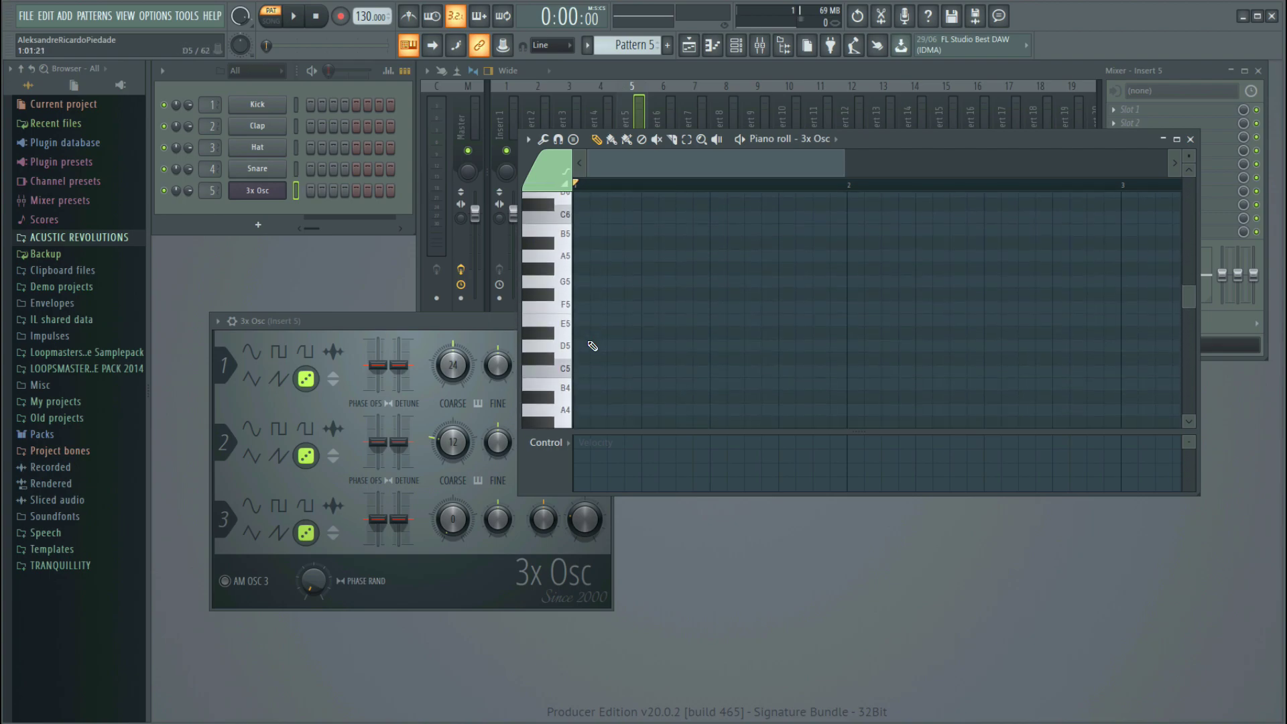
left_click(579, 335)
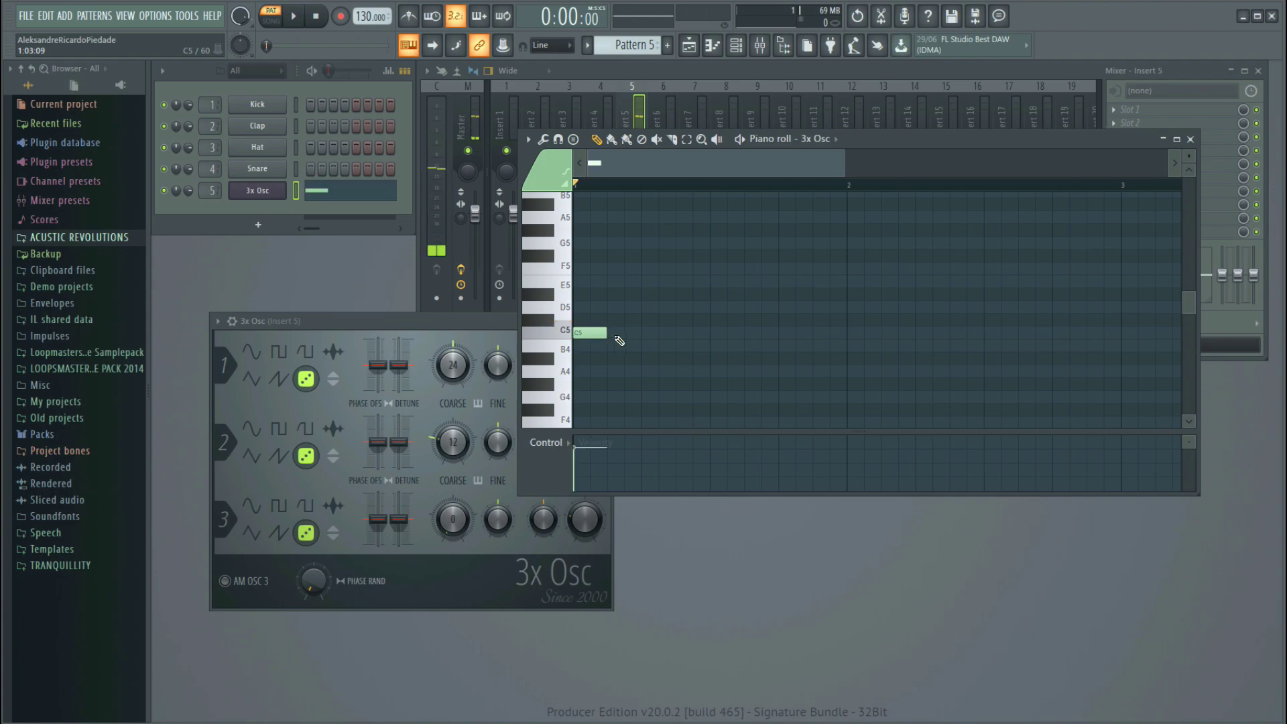
left_click_drag(607, 334, 964, 339)
left_click(1191, 140)
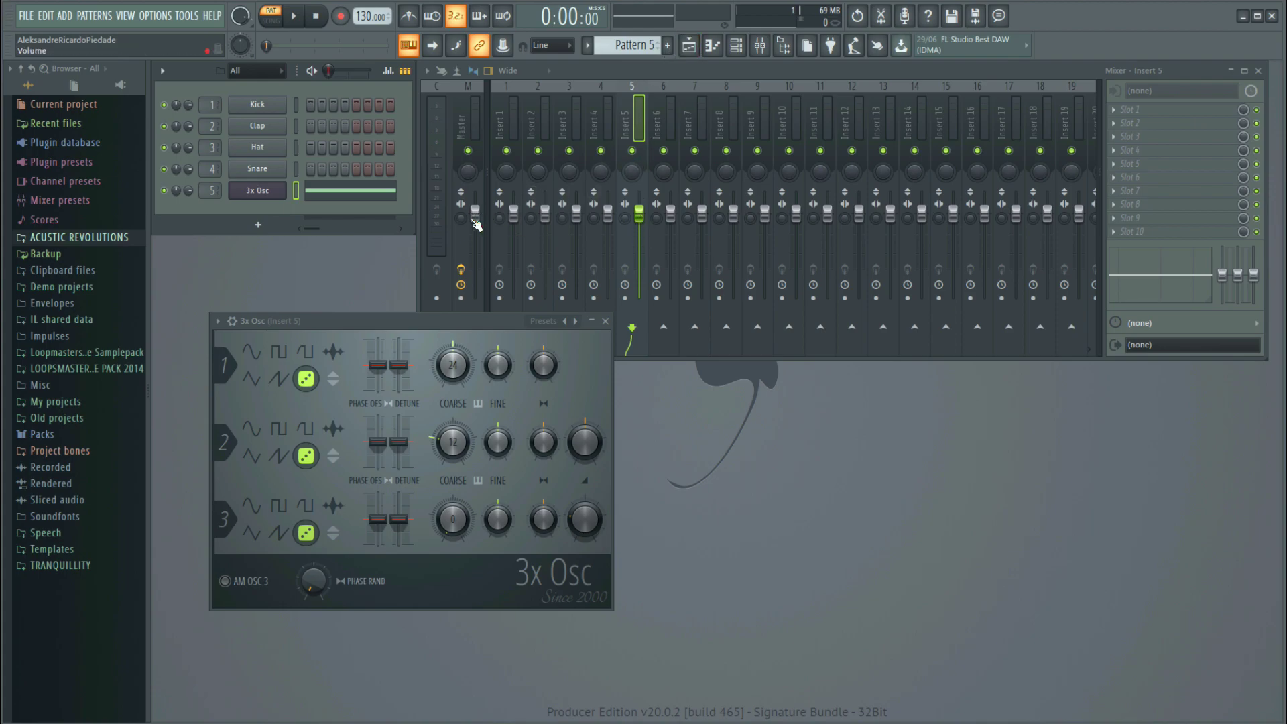
Lower the Master track's volume and audition the Playlist arrangement in song mode
left_click_drag(475, 213, 475, 226)
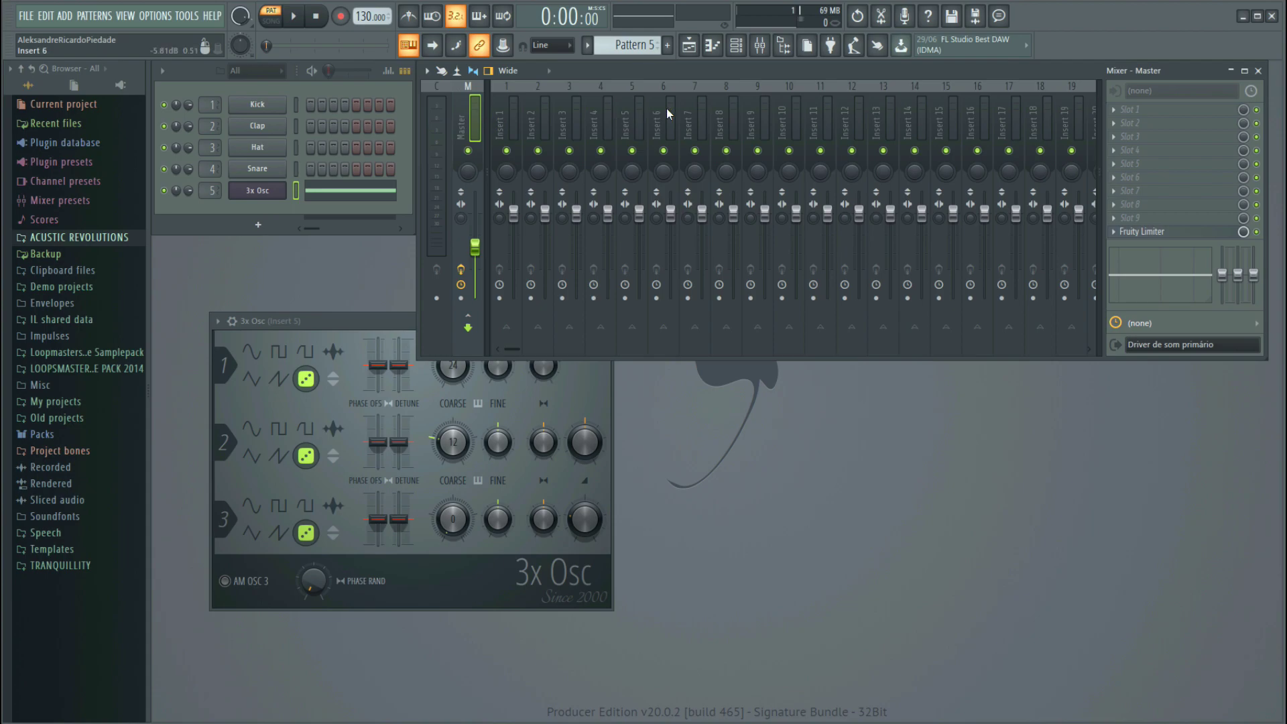
left_click(690, 53)
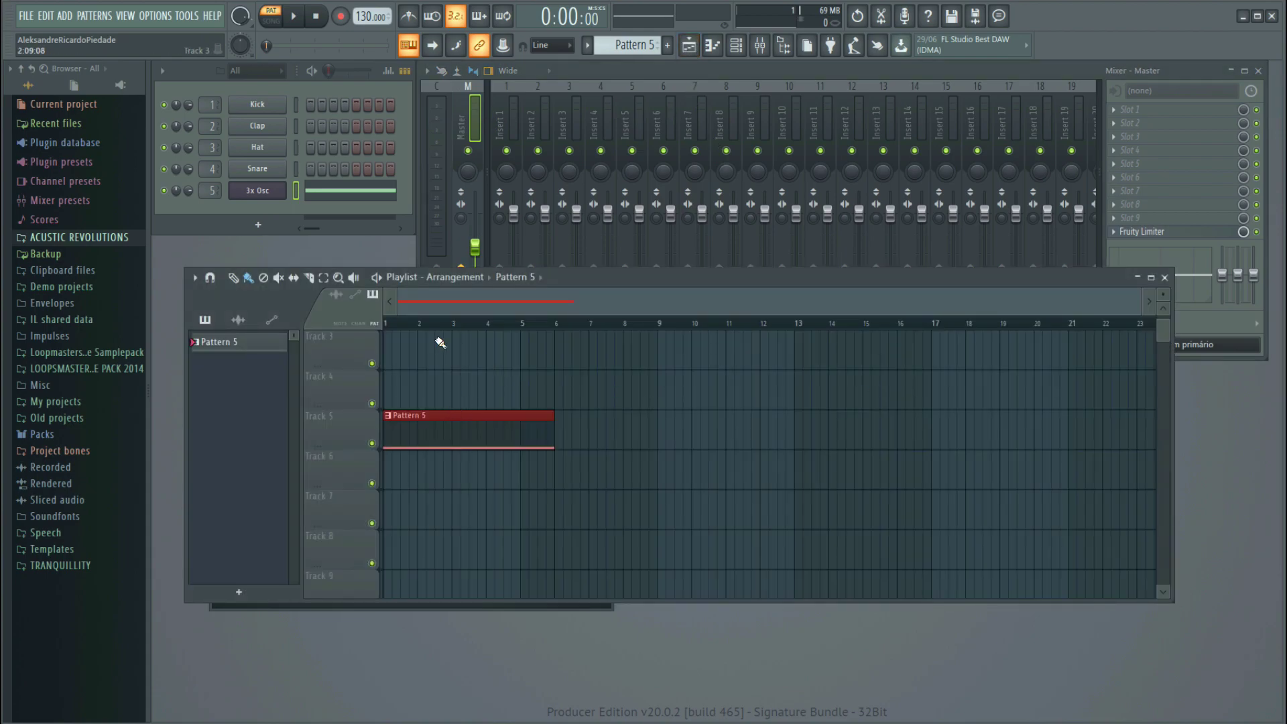
left_click(271, 21)
left_click(294, 16)
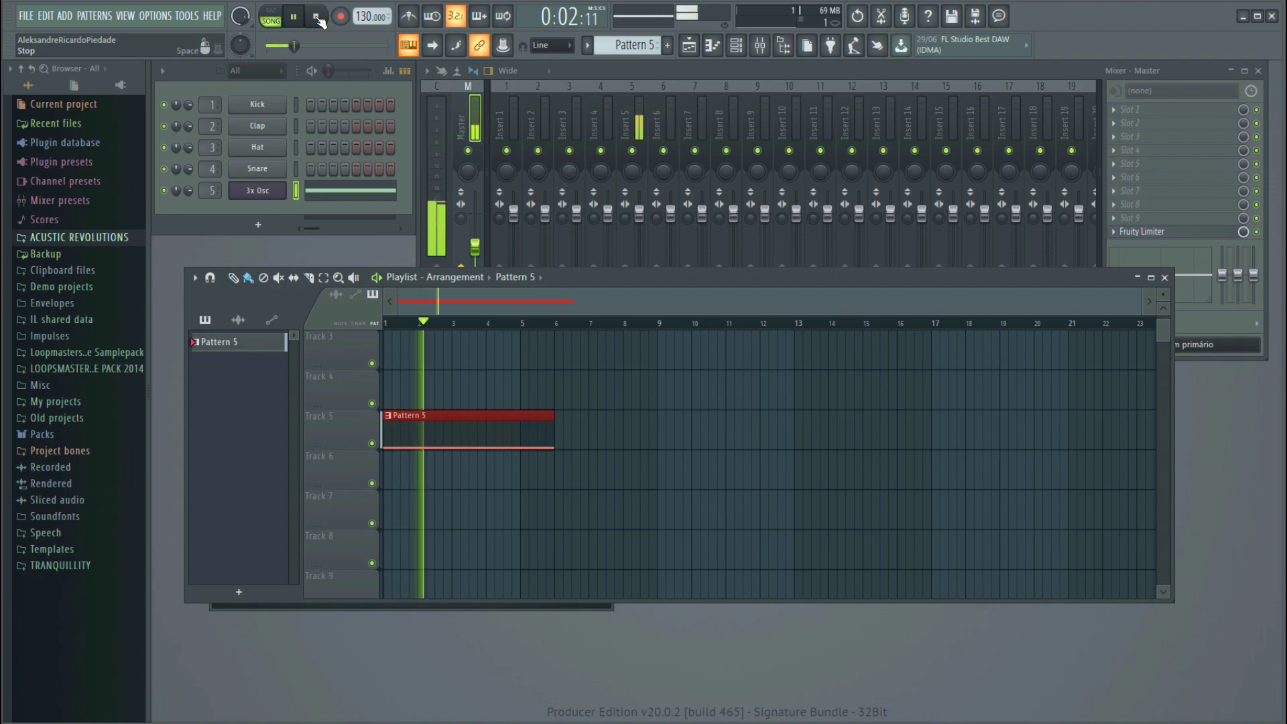
left_click(317, 17)
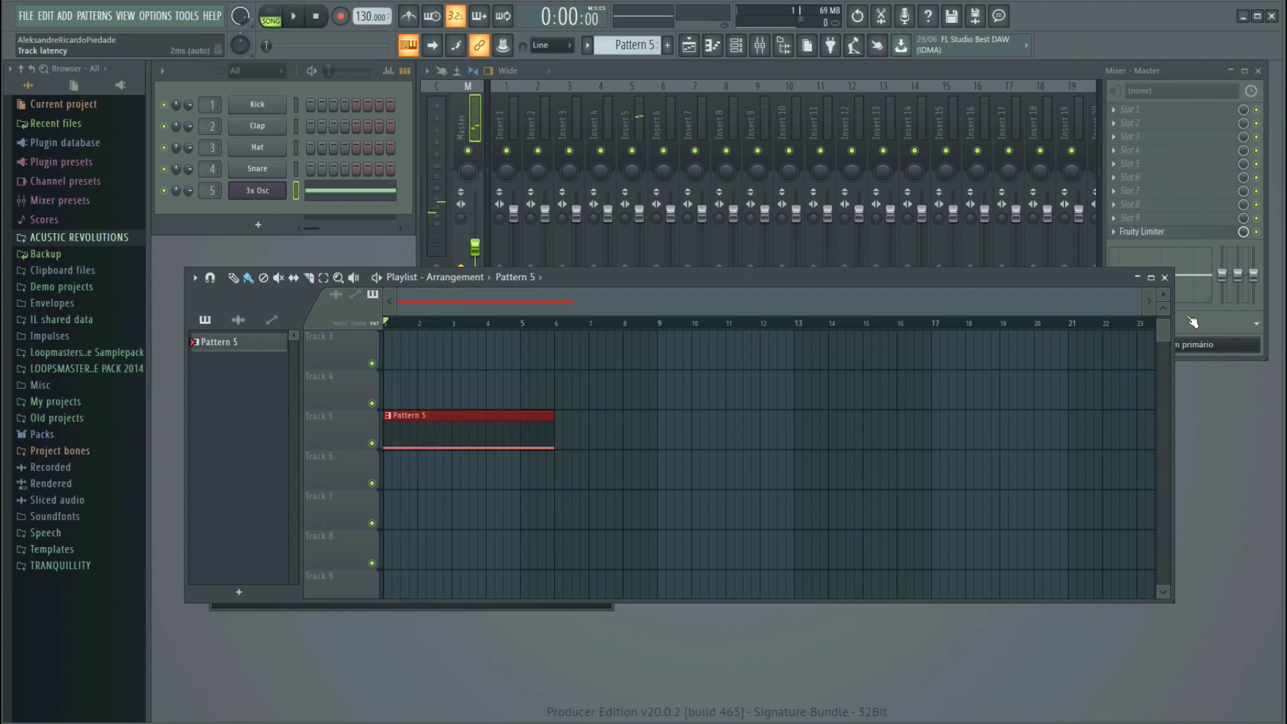
left_click_drag(1006, 272, 1031, 225)
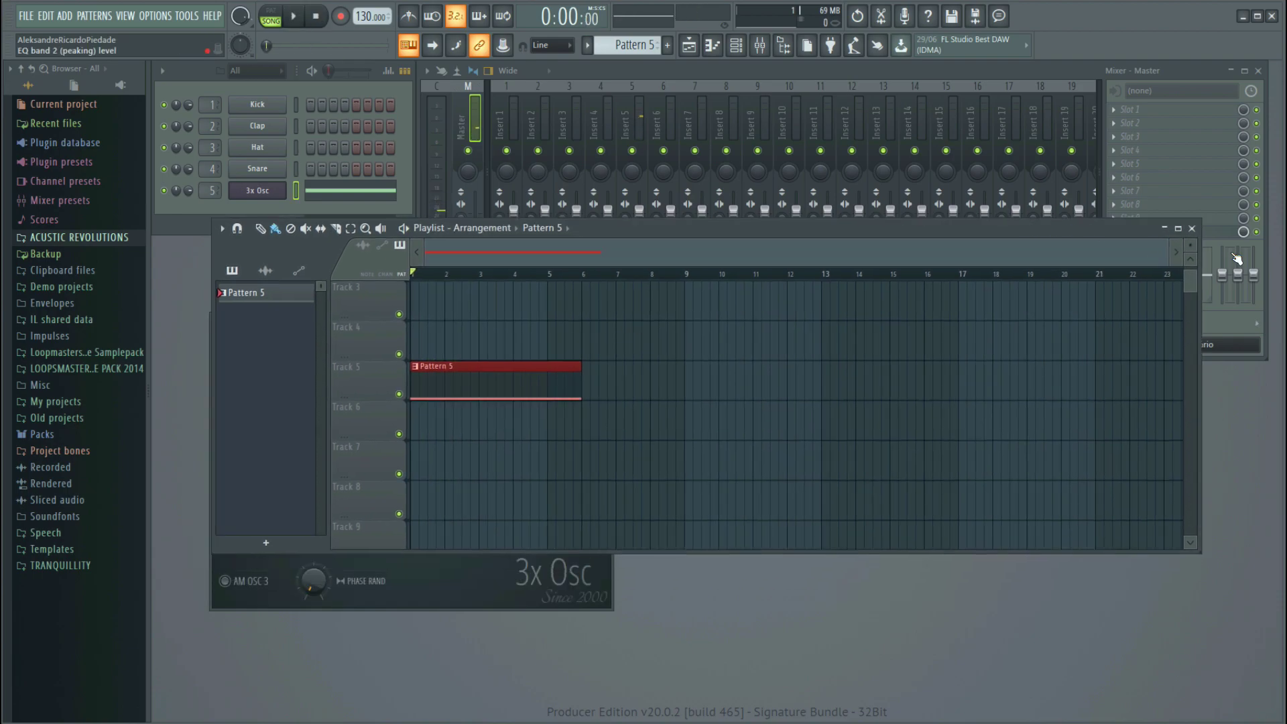
left_click(1192, 230)
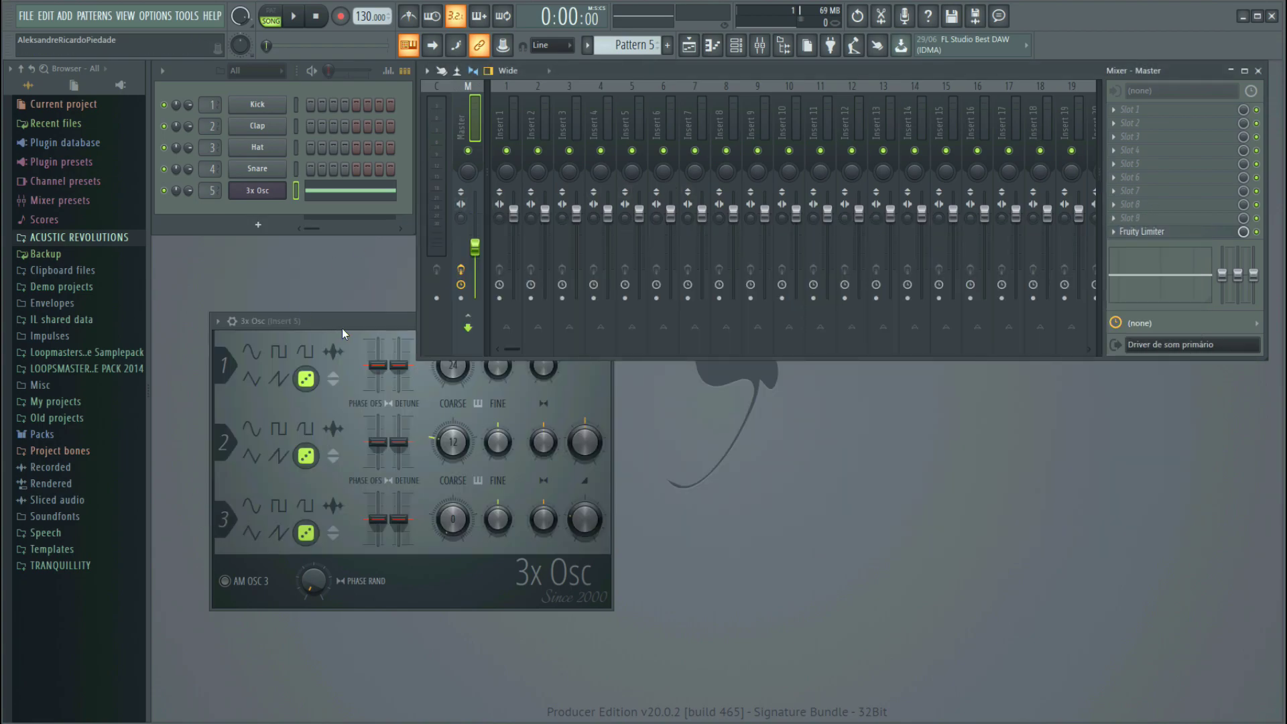
Load Fruity parametric EQ 2 into the first effect slot of mixer track Insert 5
left_click(342, 328)
left_click(1116, 114)
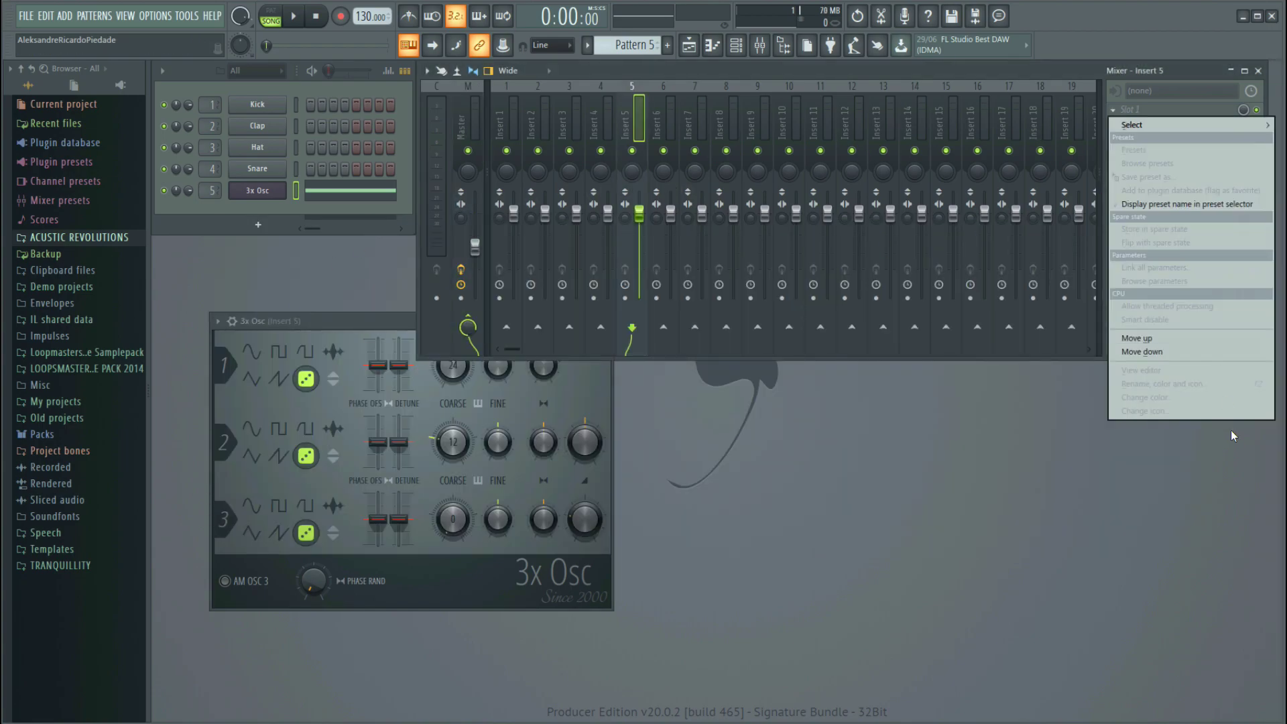
left_click(1071, 68)
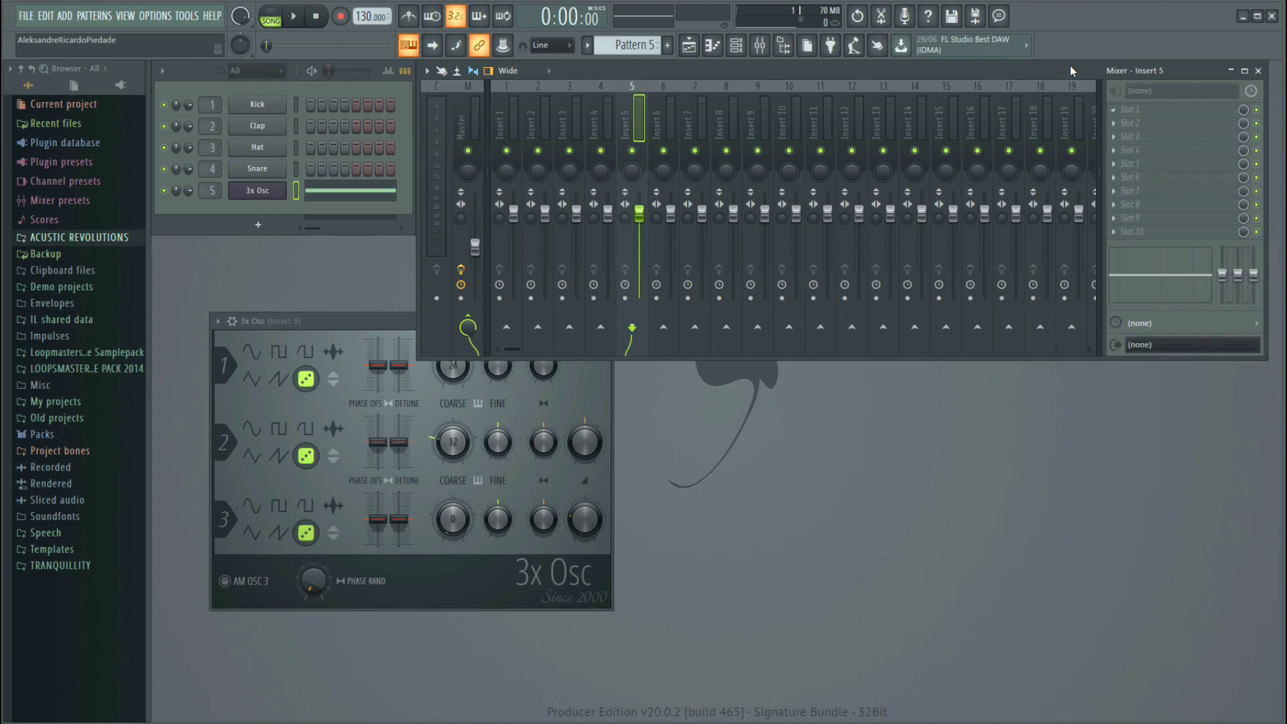
left_click(1115, 111)
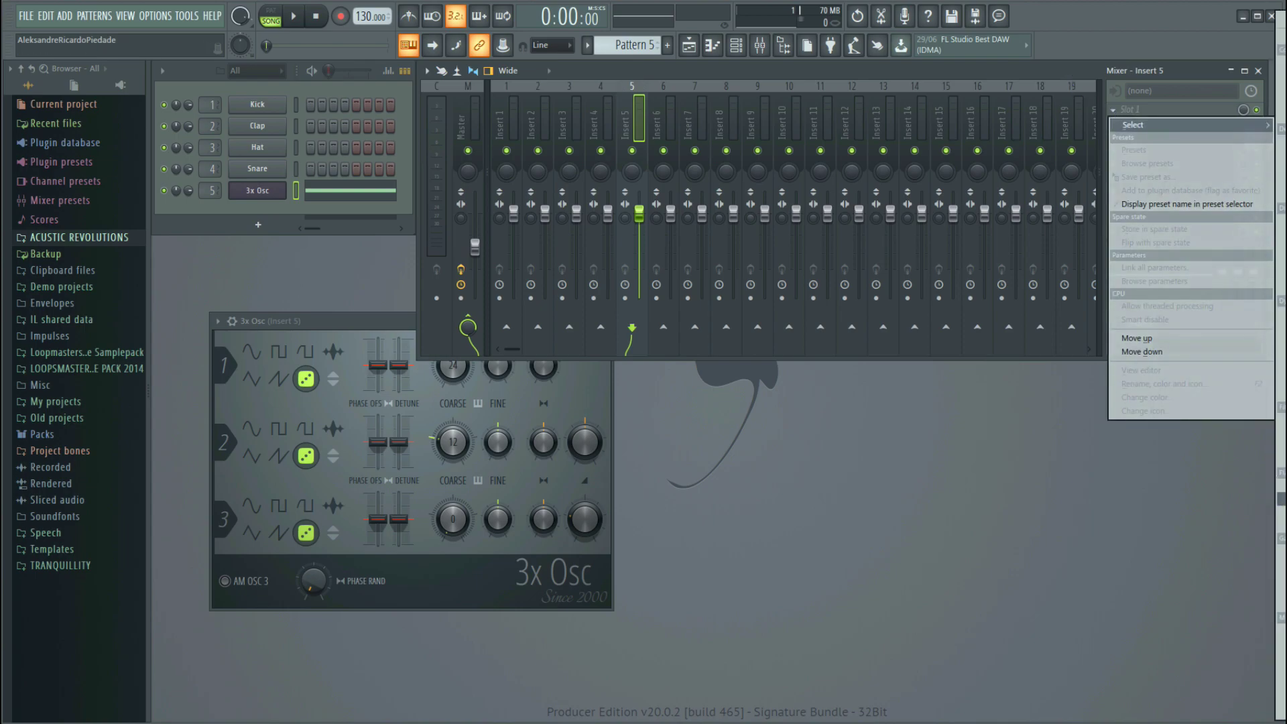
left_click(1282, 461)
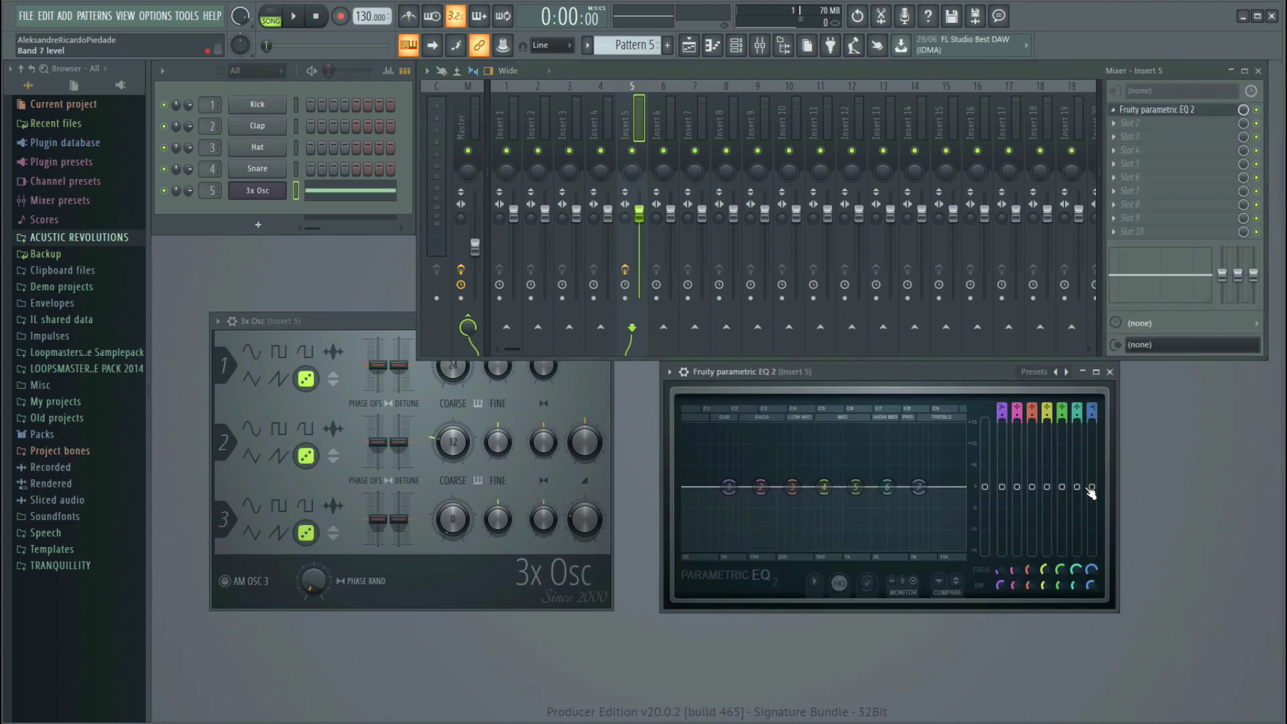
Set band 7 of the EQ to the Low pass type and create an automation clip for its frequency
right_click(920, 489)
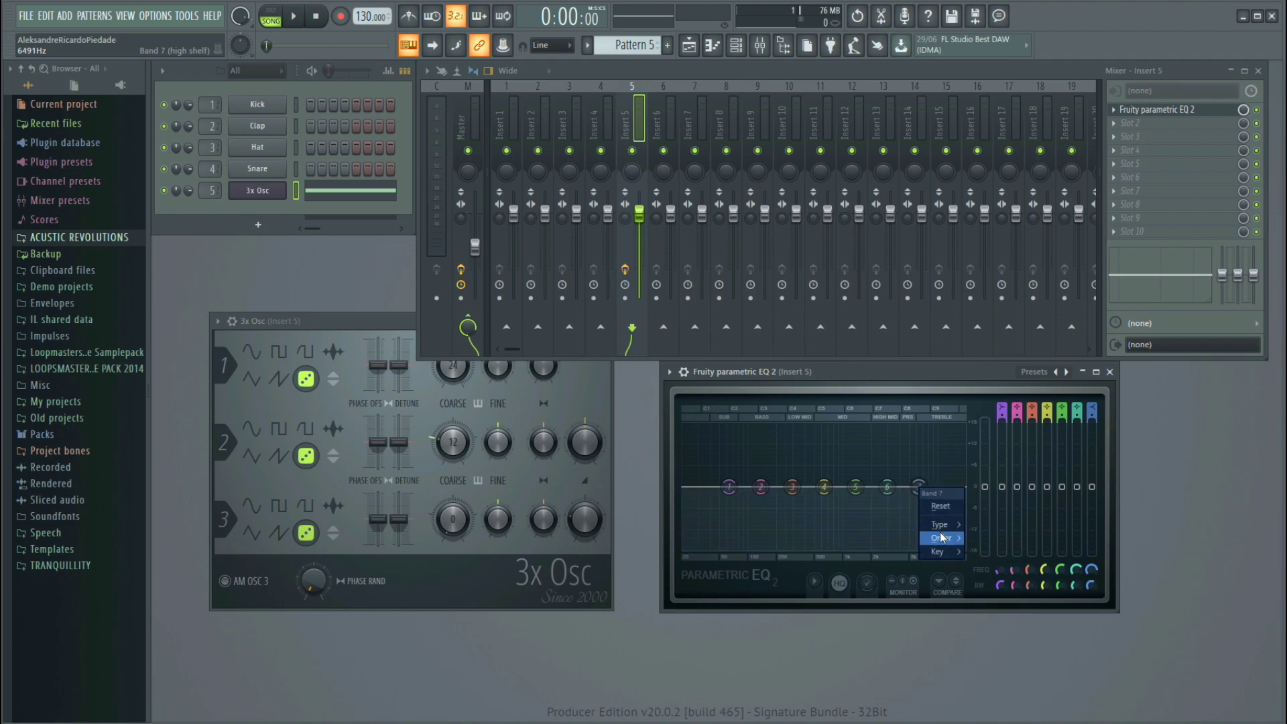
mouse_move(950, 527)
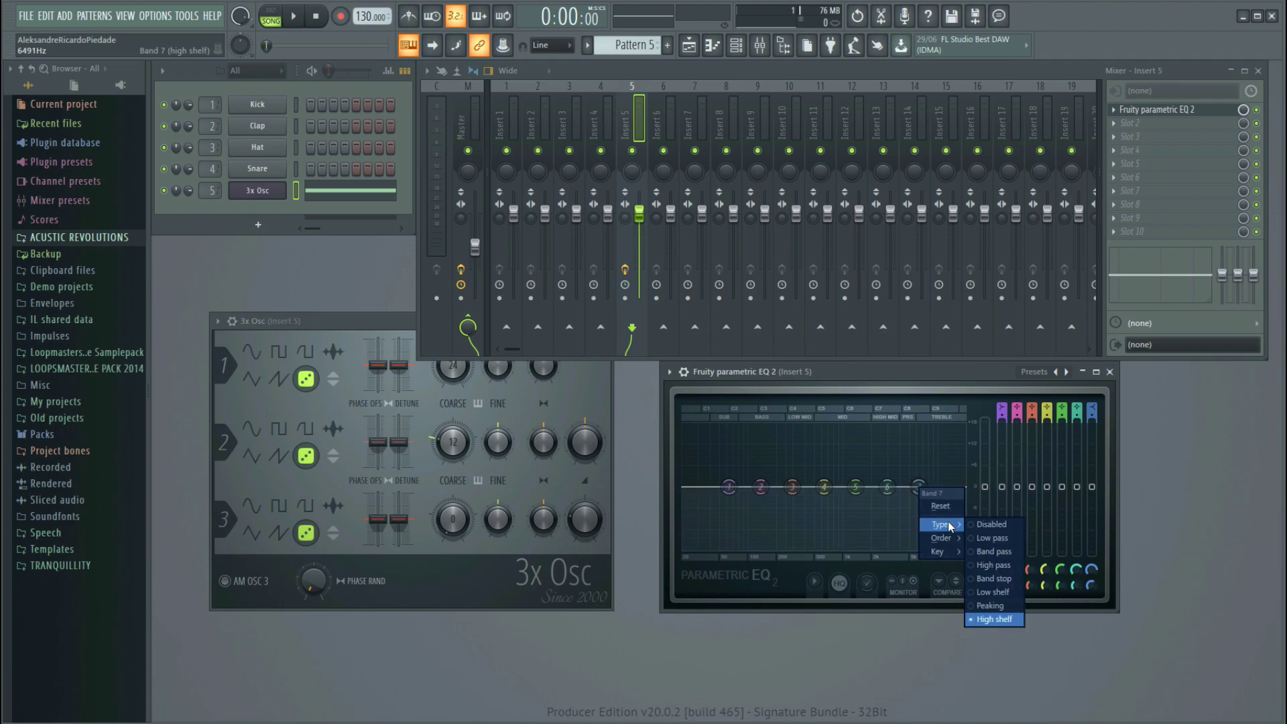
left_click(994, 538)
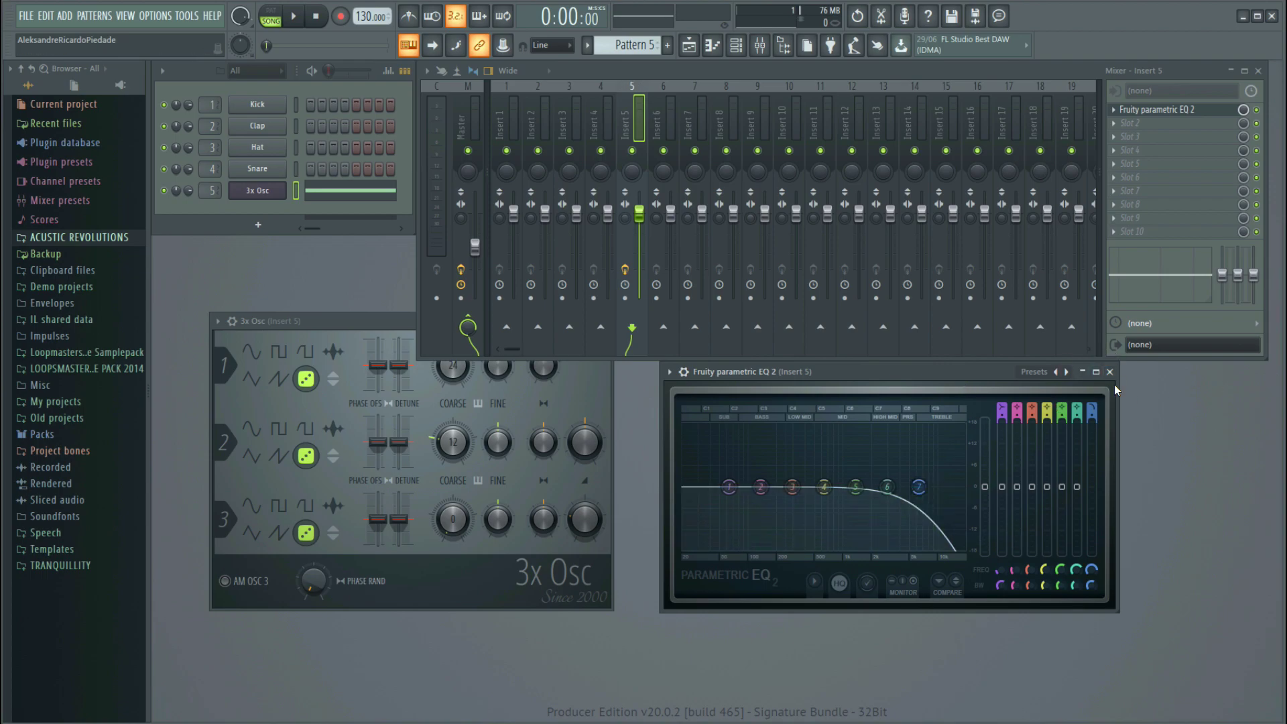
right_click(1090, 573)
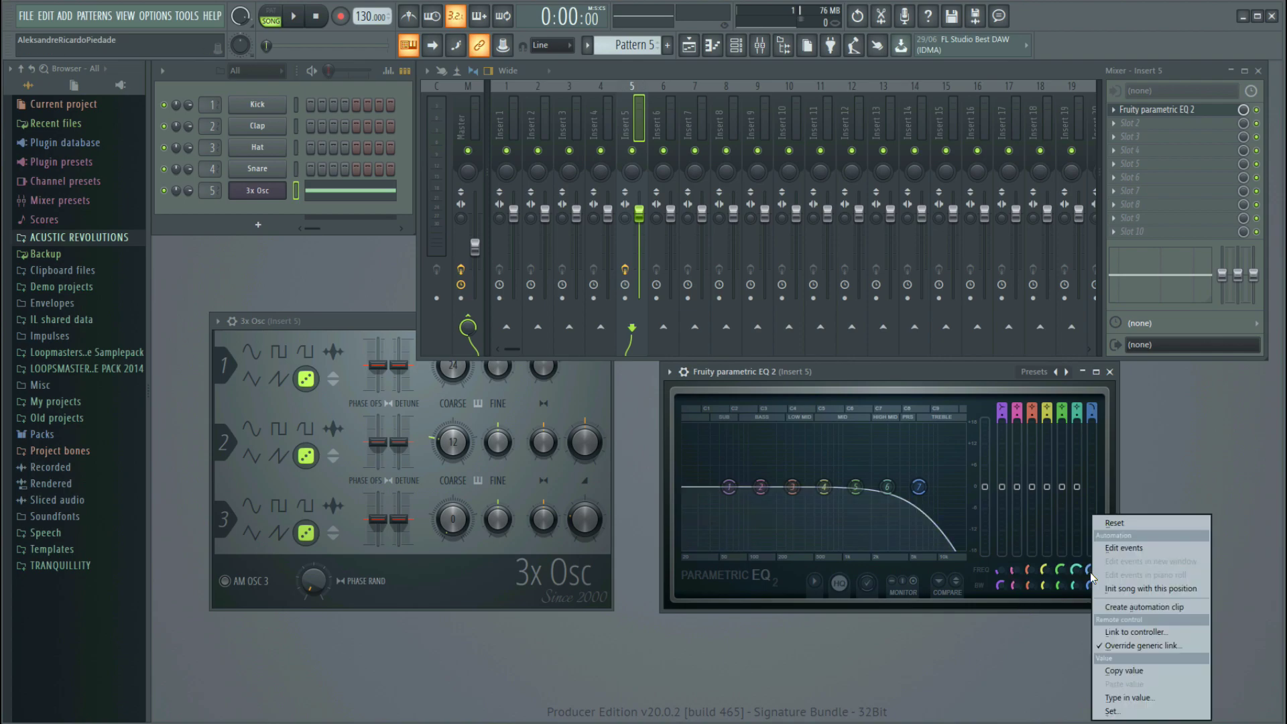
left_click(1177, 606)
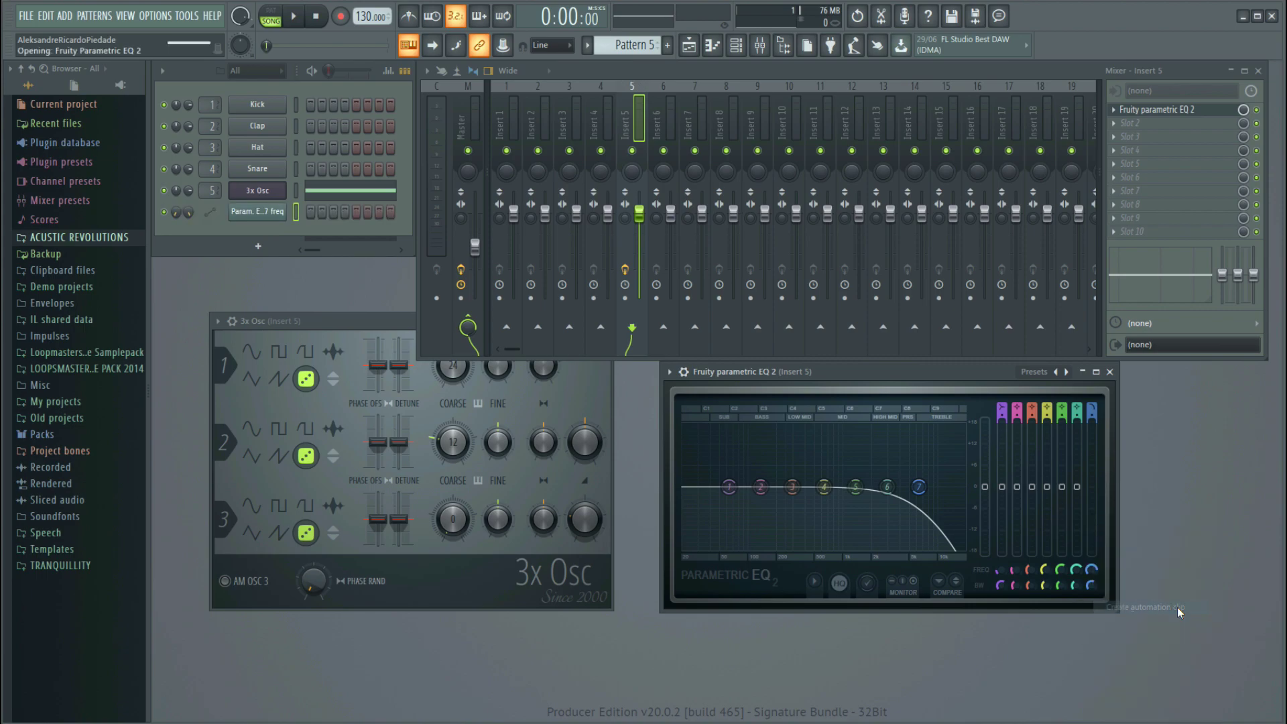
Lower the start point of the band 7 frequency automation clip to form a rising ramp, and play the song
left_click(689, 45)
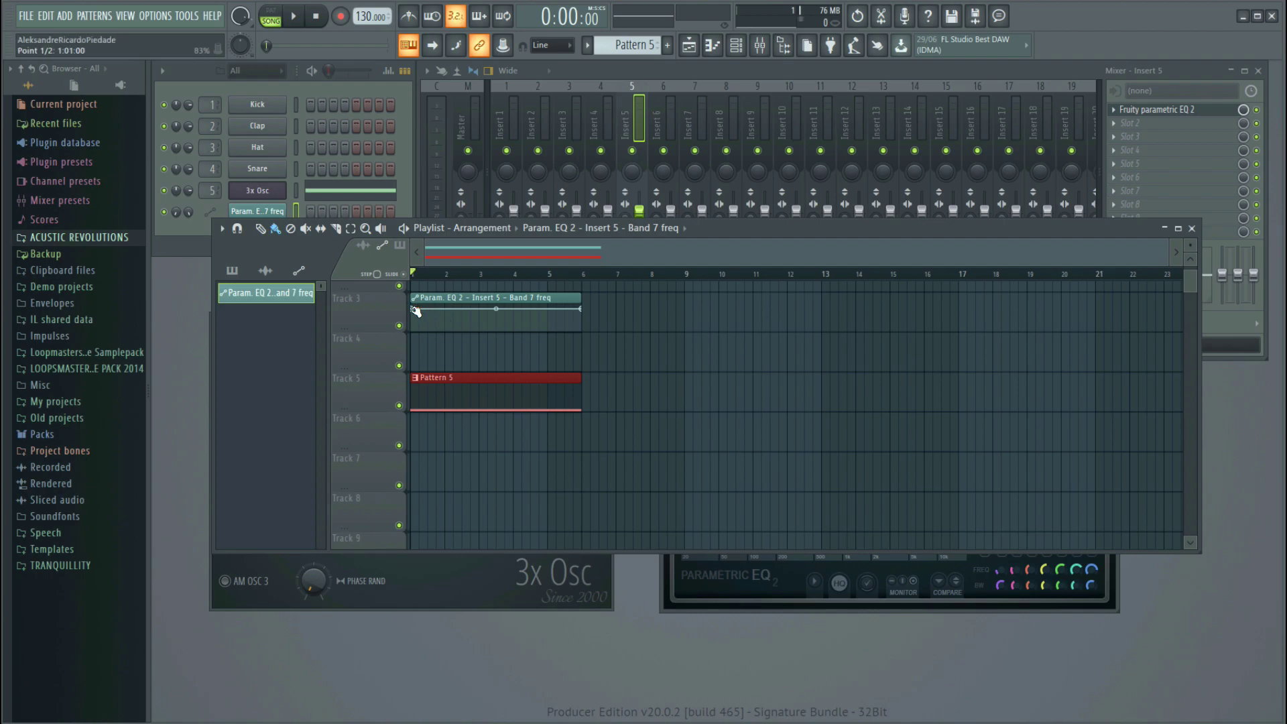
left_click_drag(415, 309, 414, 325)
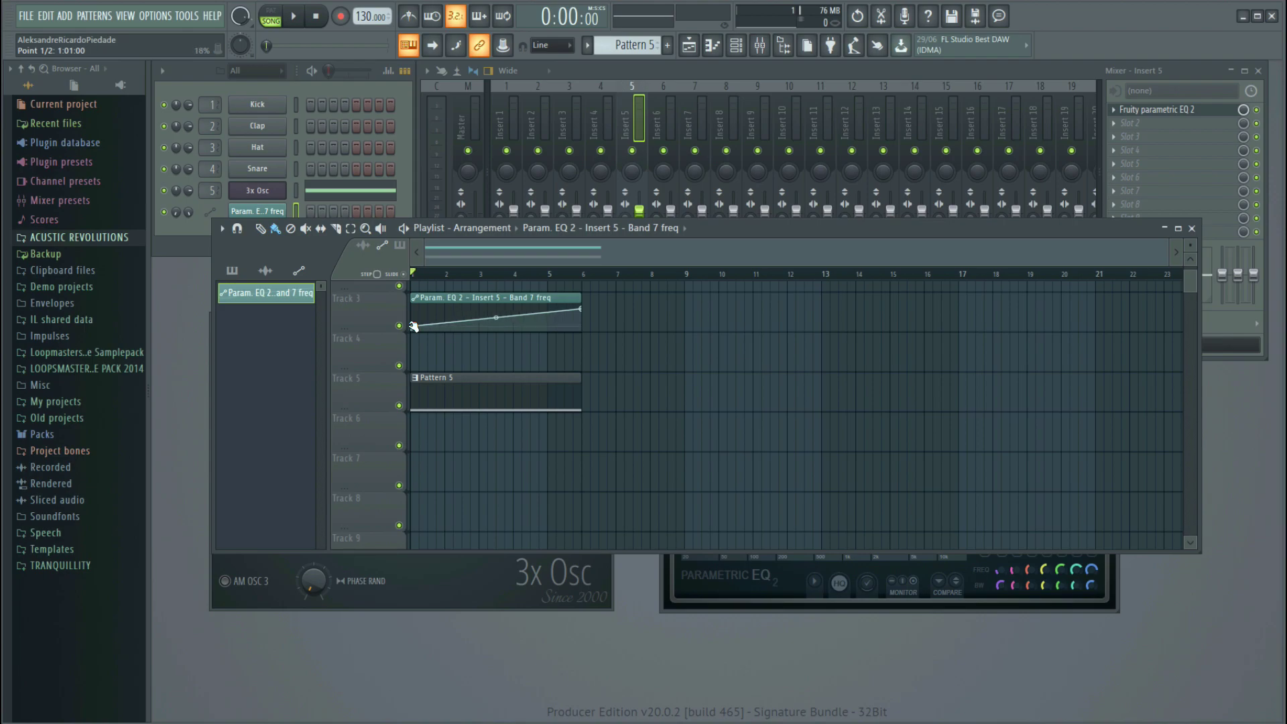
left_click_drag(413, 326, 414, 323)
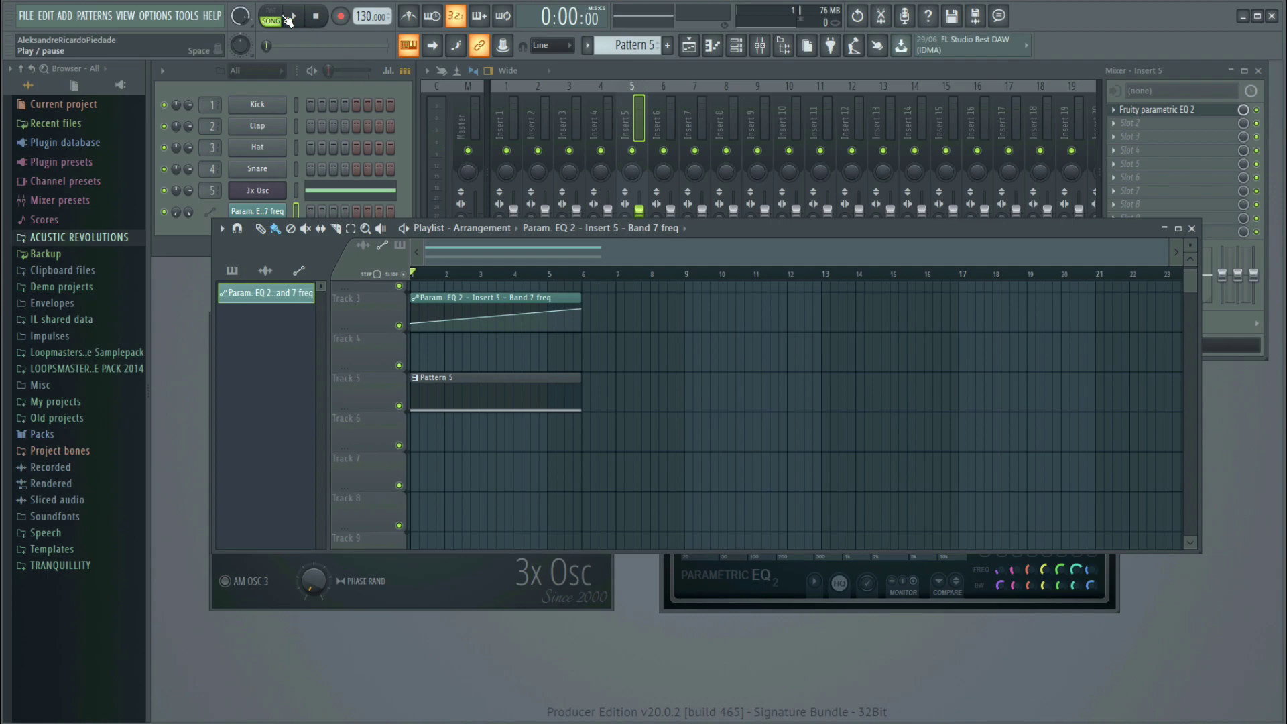
key("space")
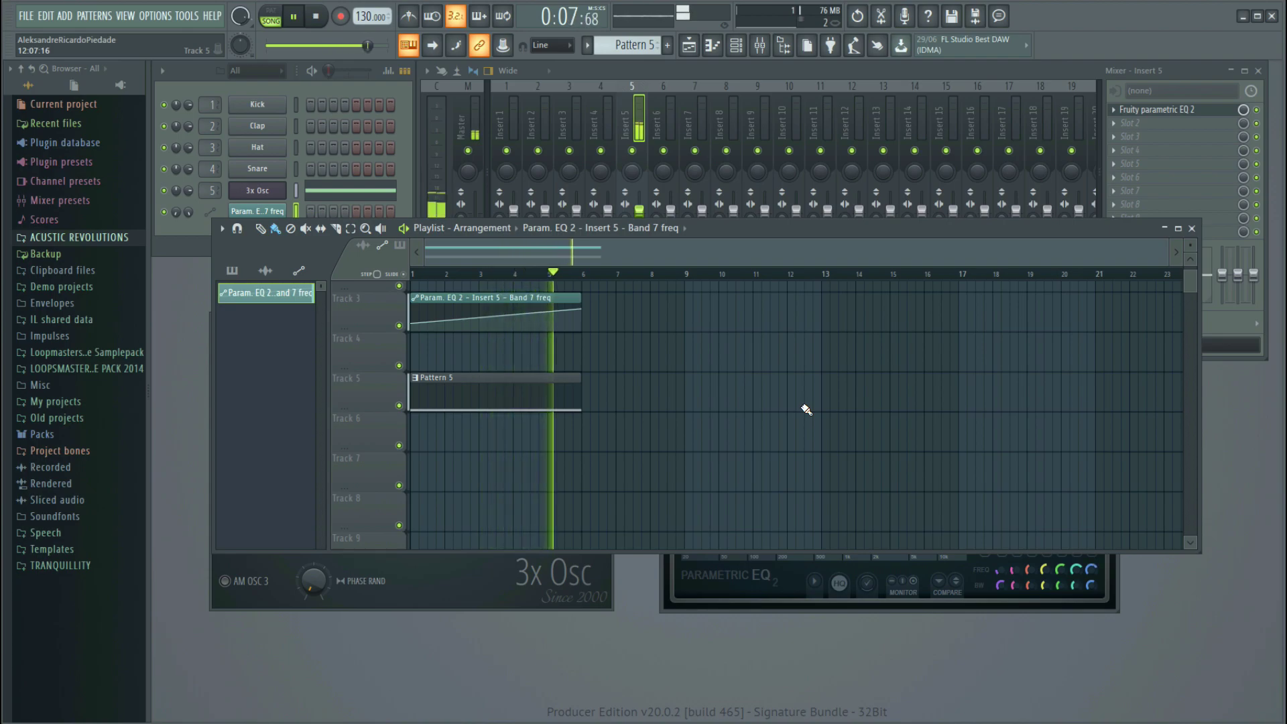
Stop playback, load Fruity Reeverb 2 into the second effect slot of Insert 5, and raise its room size and dry level
left_click(324, 19)
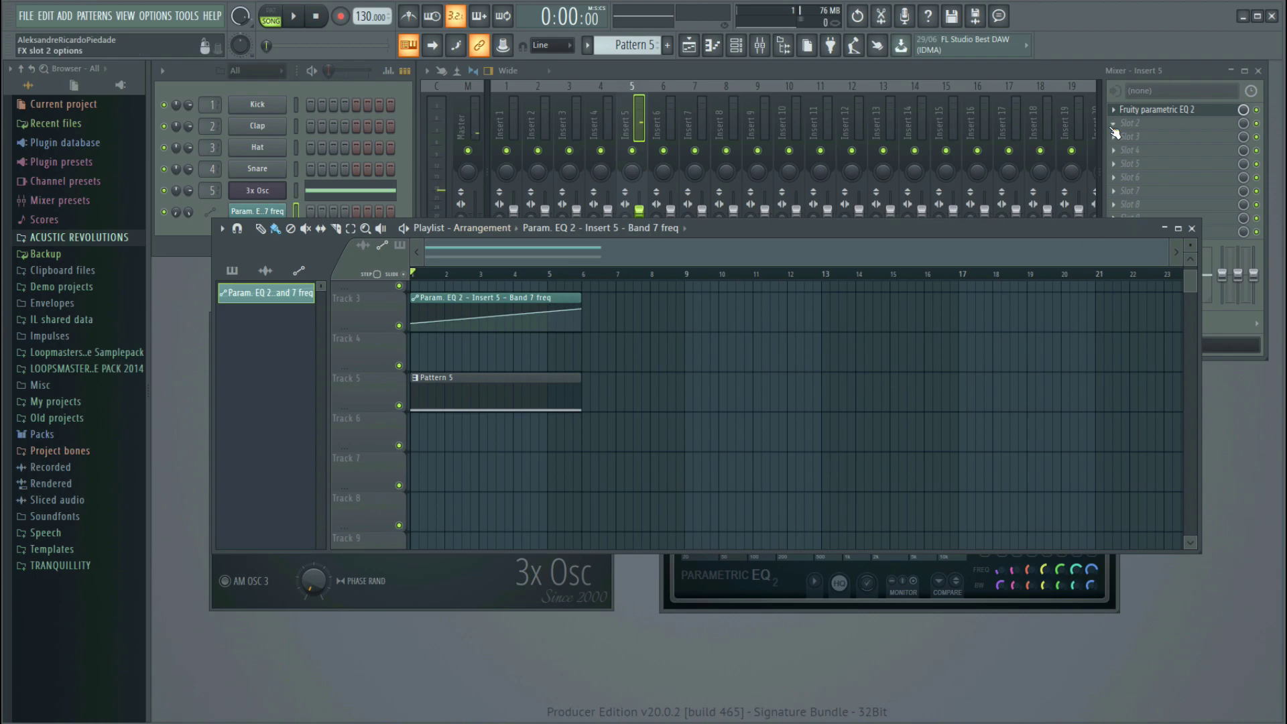
left_click(1112, 124)
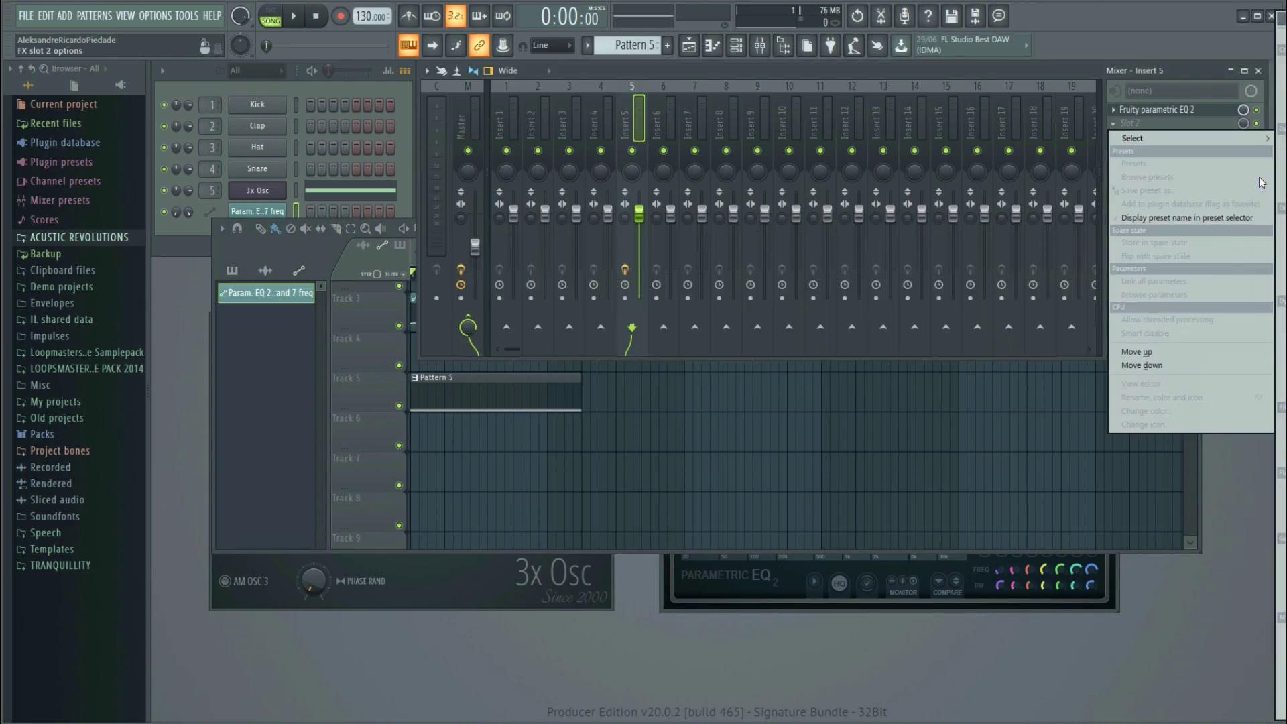
left_click(1282, 195)
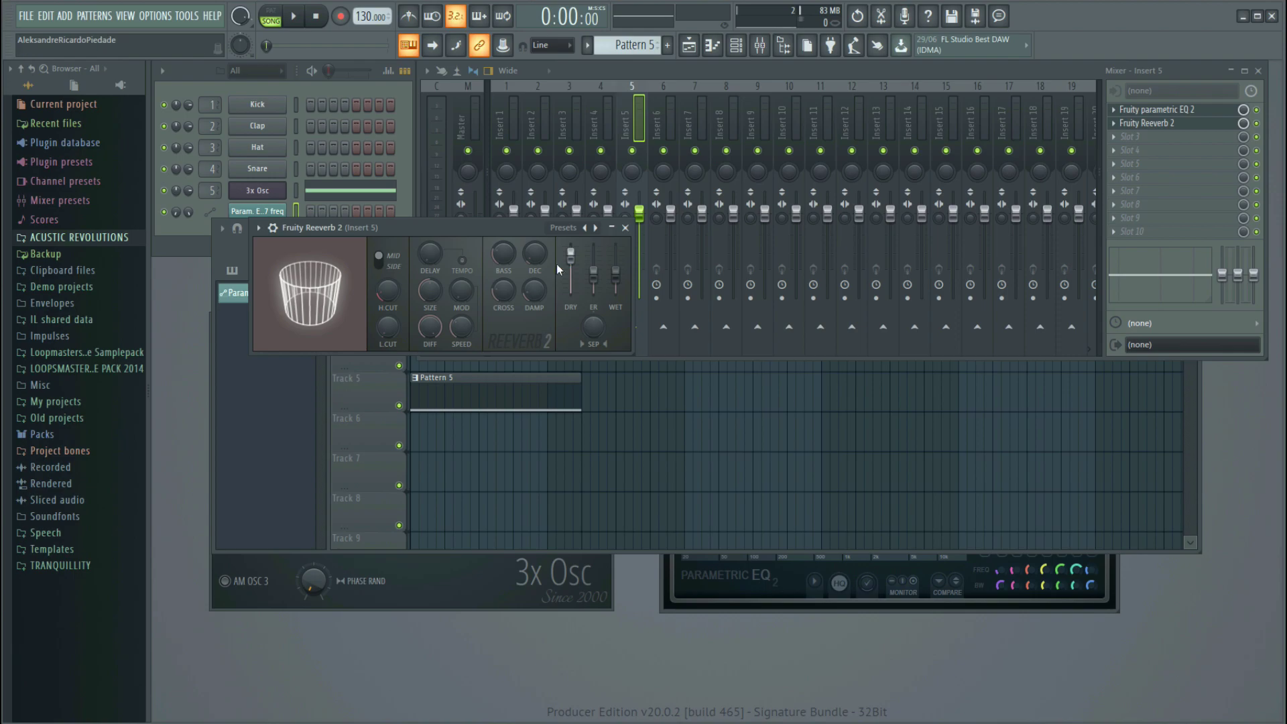
left_click_drag(430, 291, 430, 245)
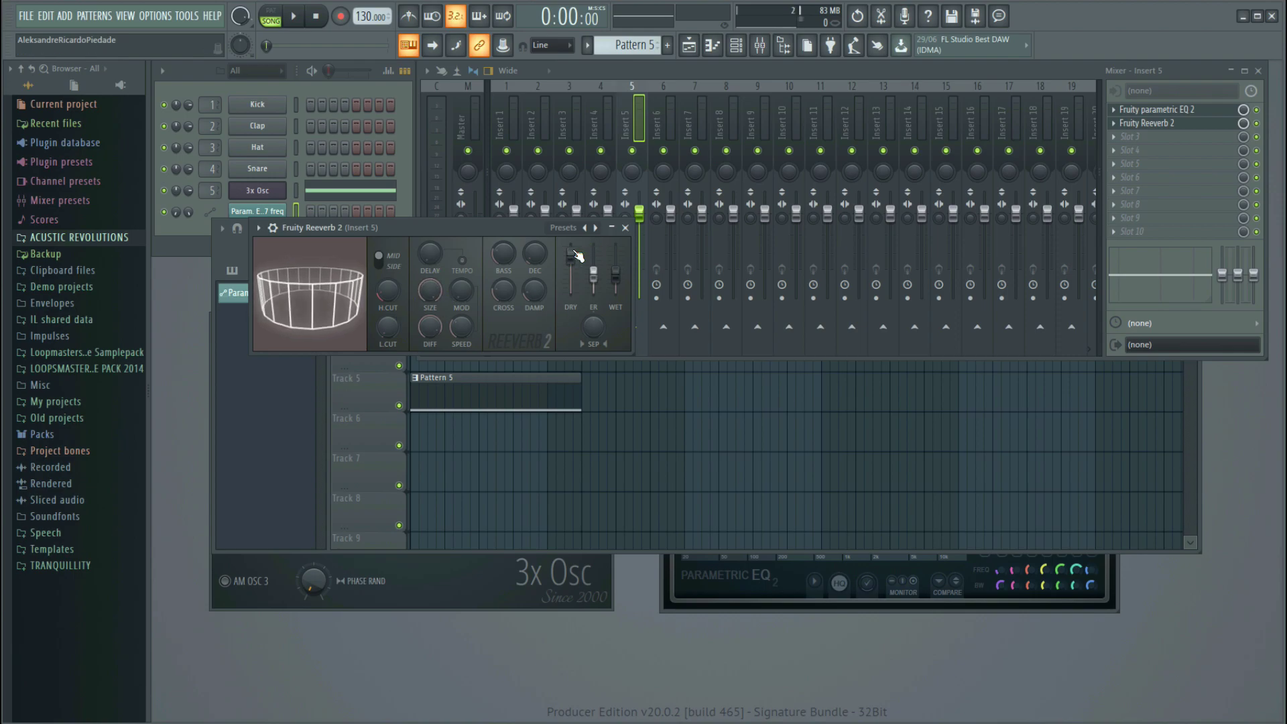
left_click_drag(574, 258, 575, 249)
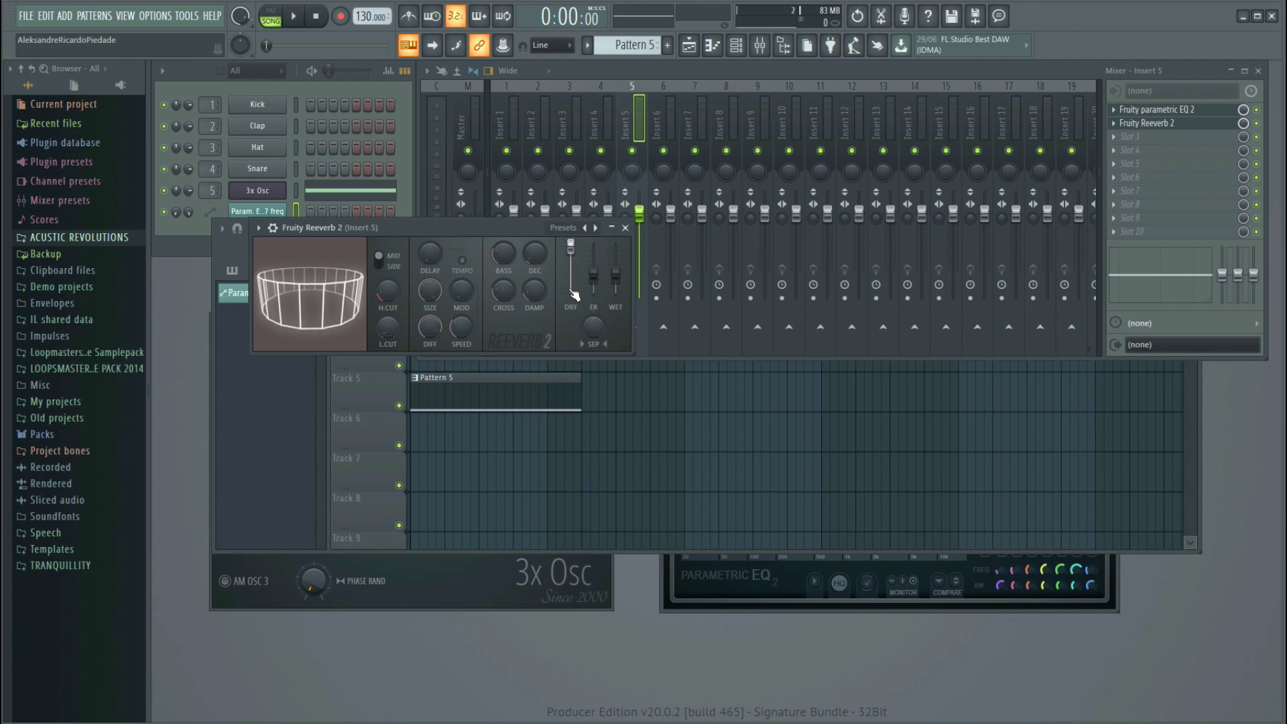
left_click_drag(472, 228, 588, 330)
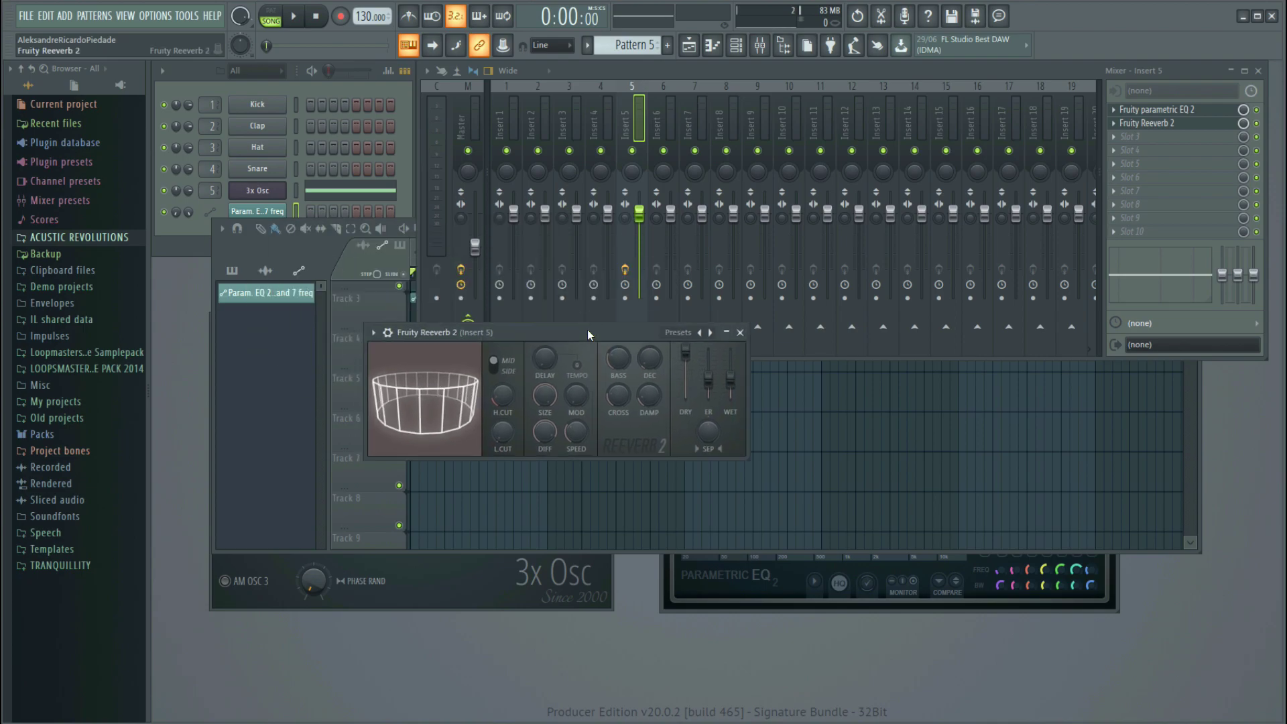
left_click(742, 332)
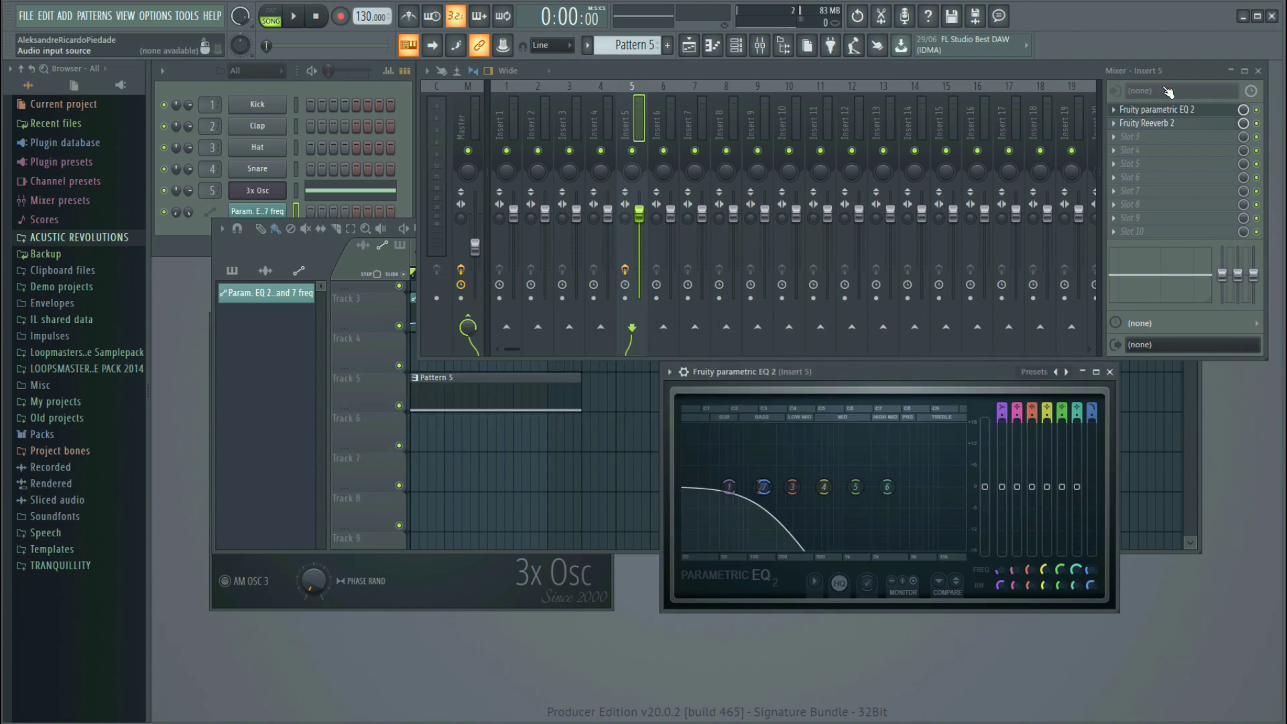
Load Fruity Delay 3 into the third effect slot of Insert 5 and audition the riser in song mode
left_click(1113, 137)
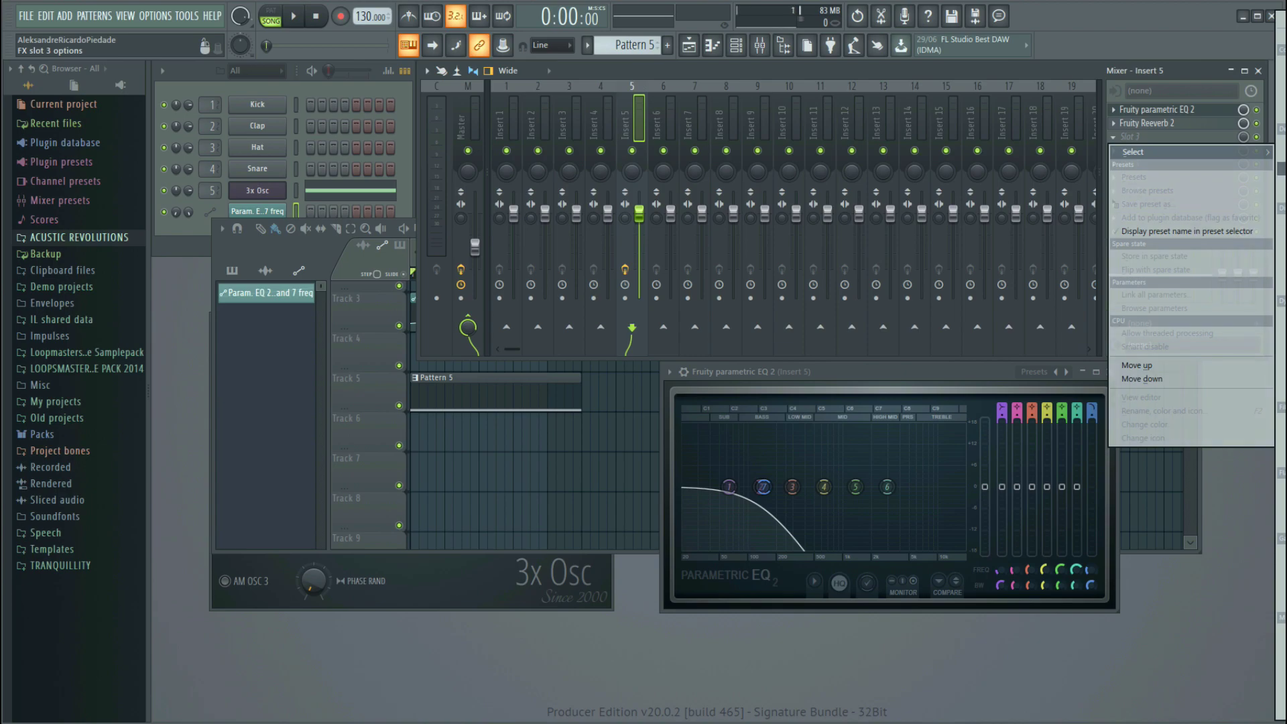
left_click(1281, 169)
left_click_drag(581, 248, 758, 492)
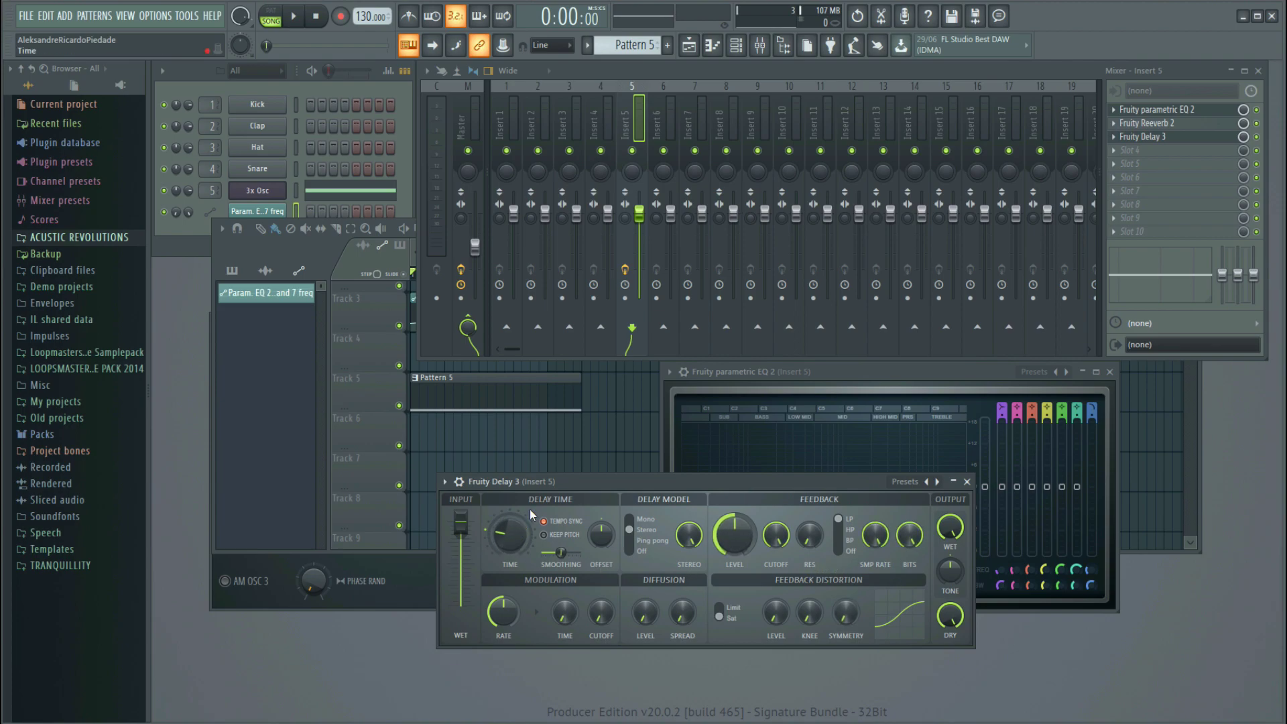
left_click_drag(794, 497, 805, 530)
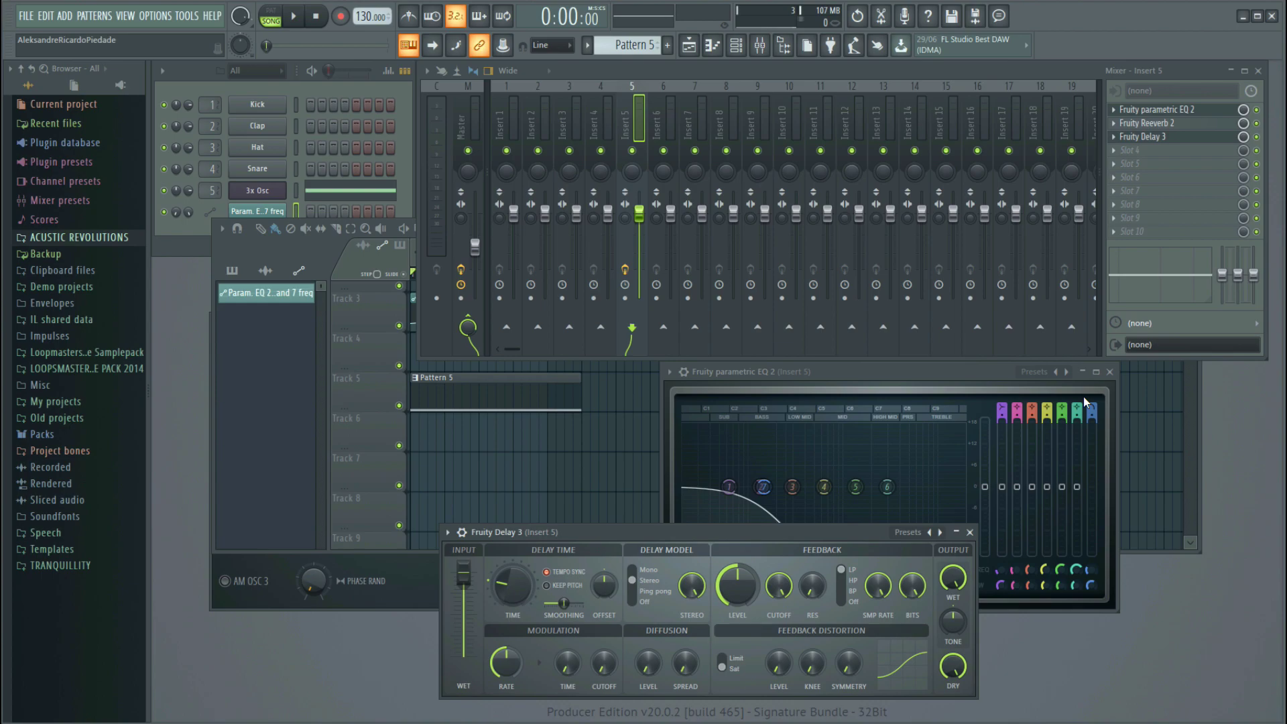
left_click(310, 255)
left_click(293, 17)
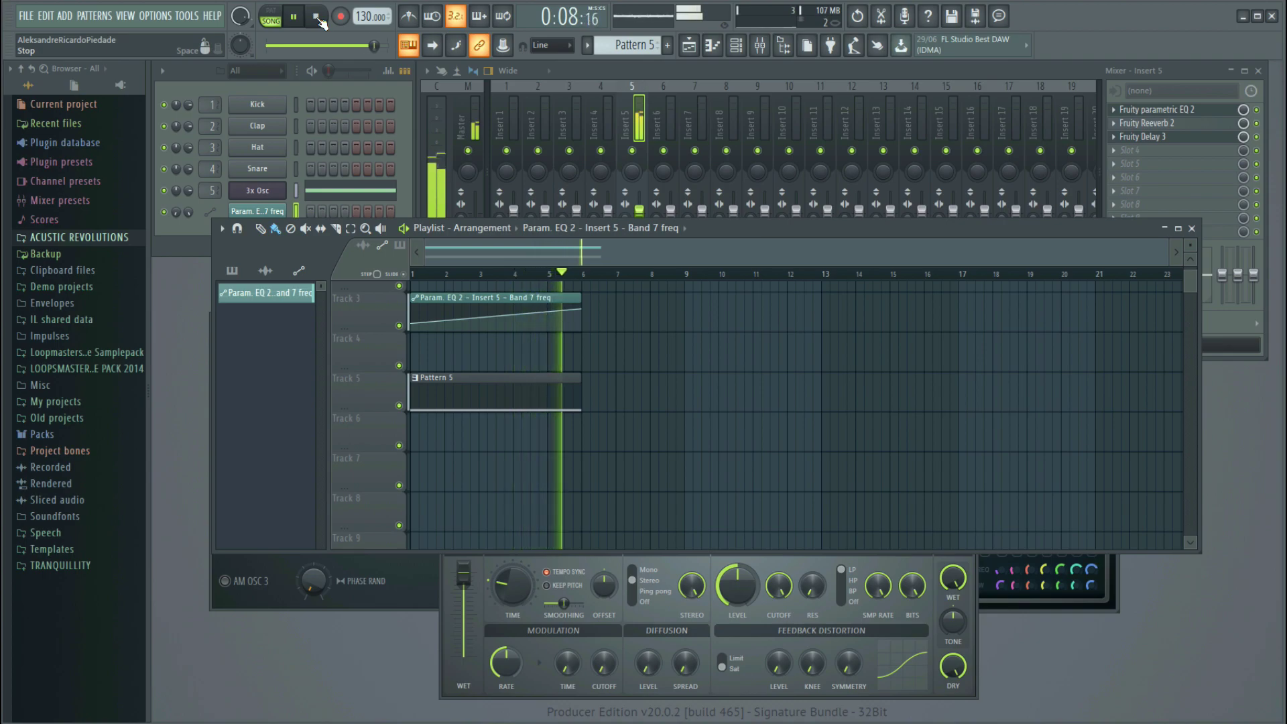
left_click(317, 17)
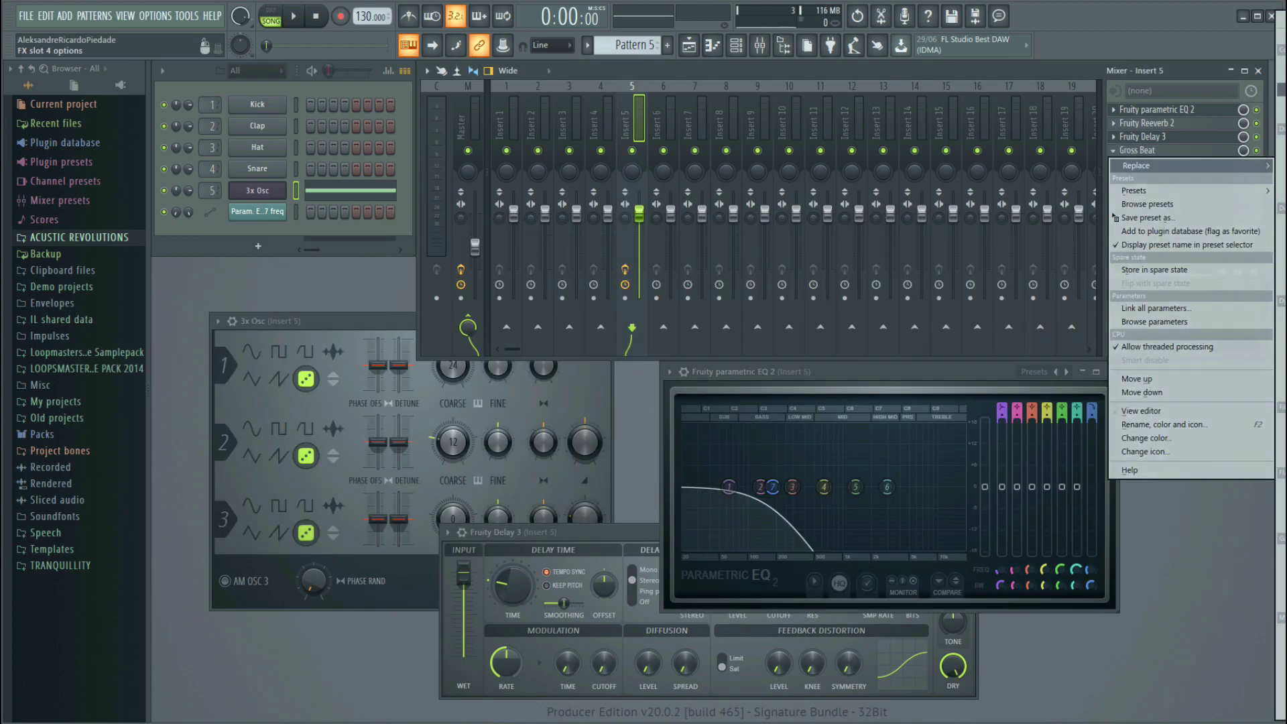
Clear the fourth effect slot of Insert 5, load Gross Beat there again, and apply its Sidechain volume preset
left_click(1282, 37)
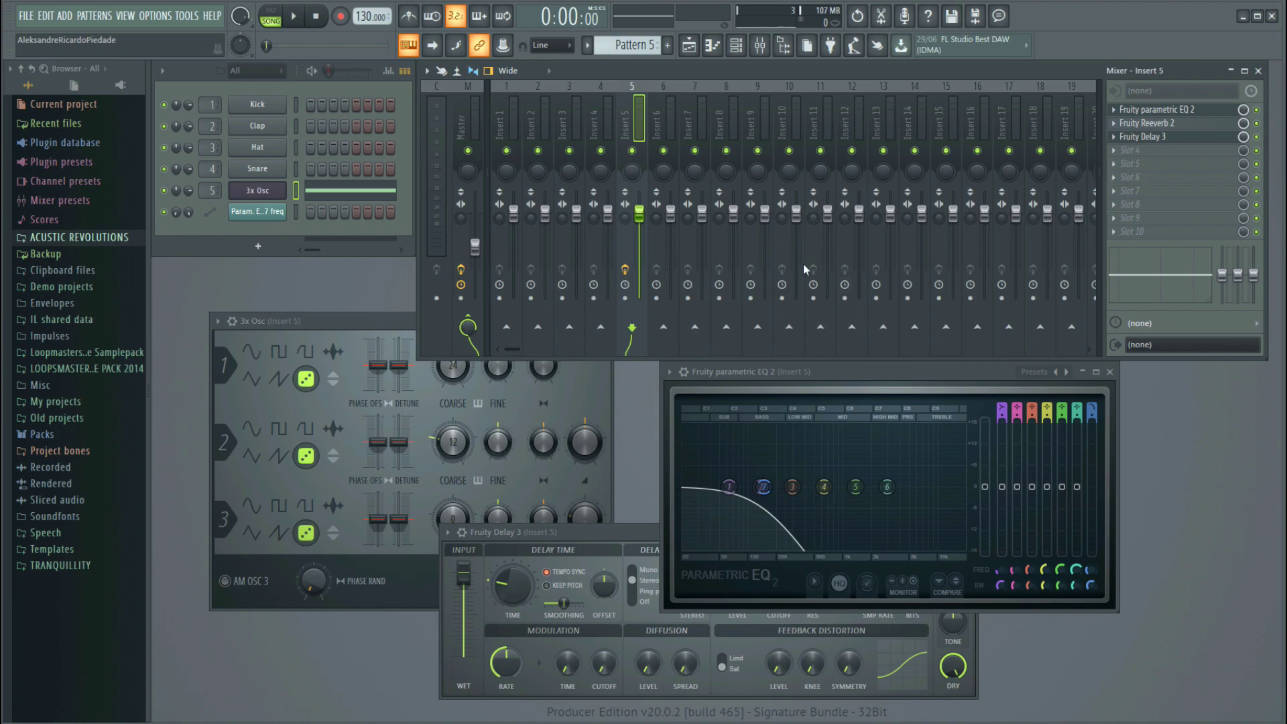
left_click(1118, 158)
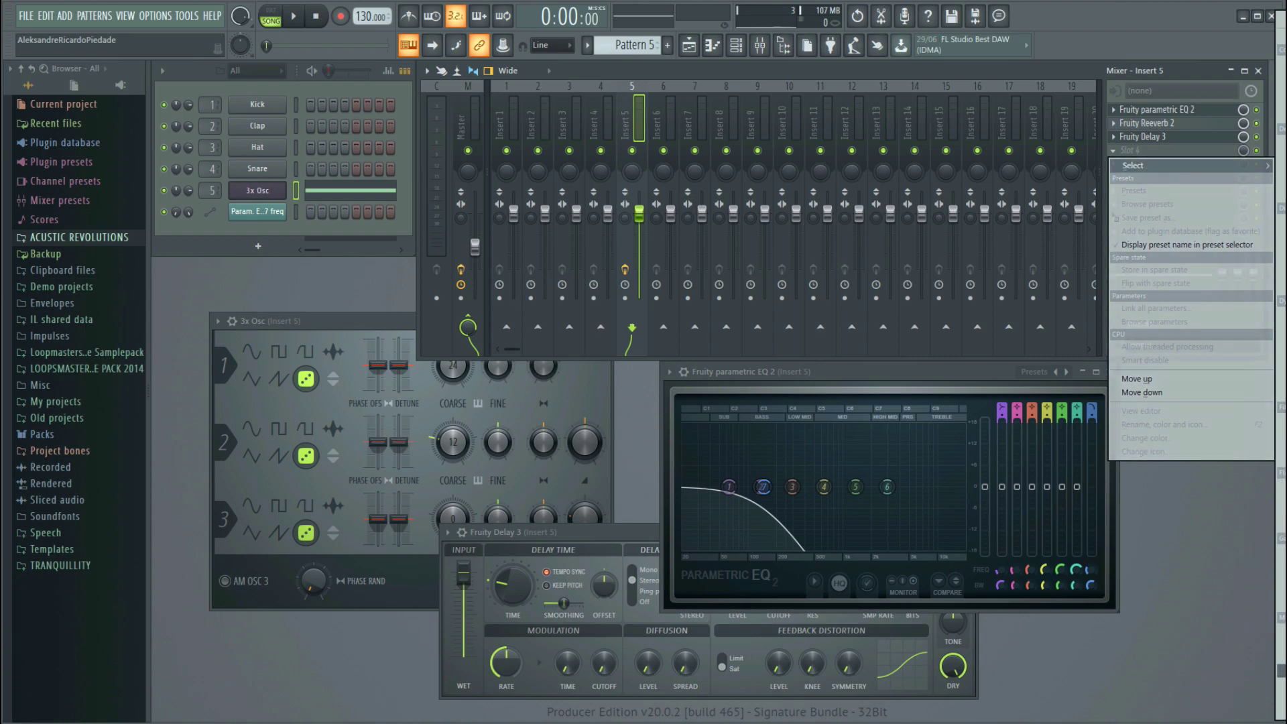
left_click(1282, 698)
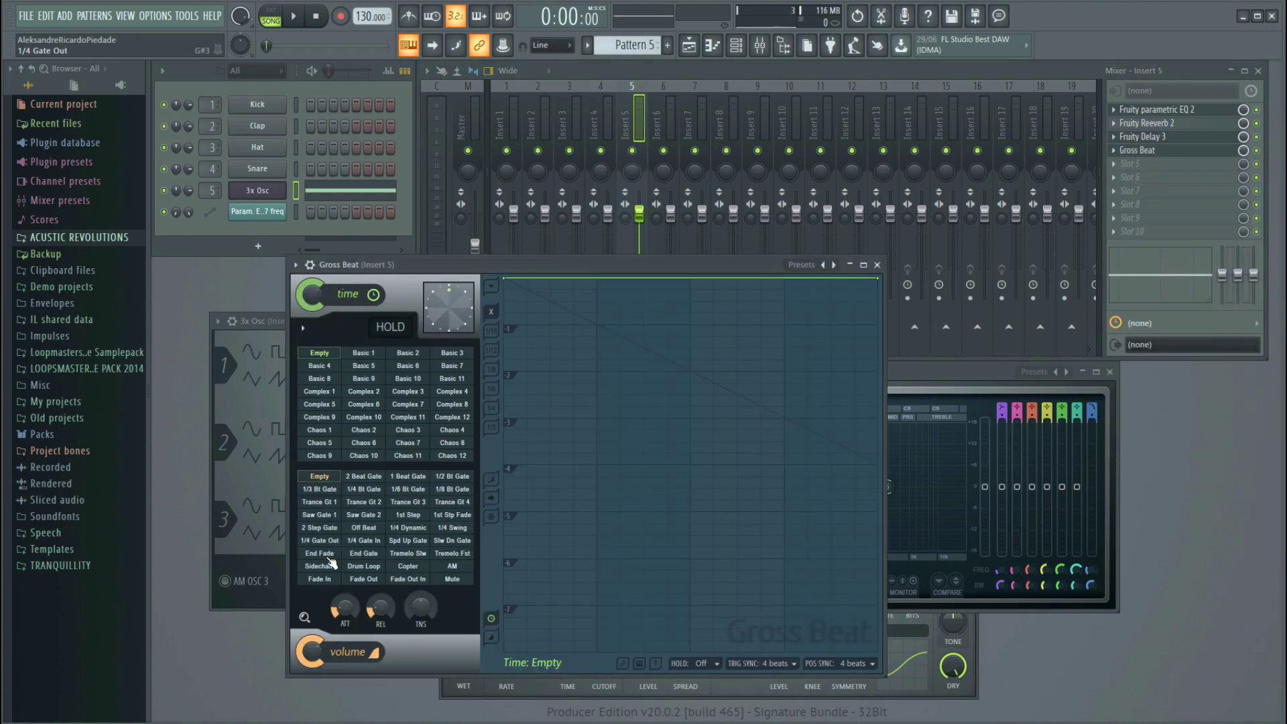
left_click(321, 567)
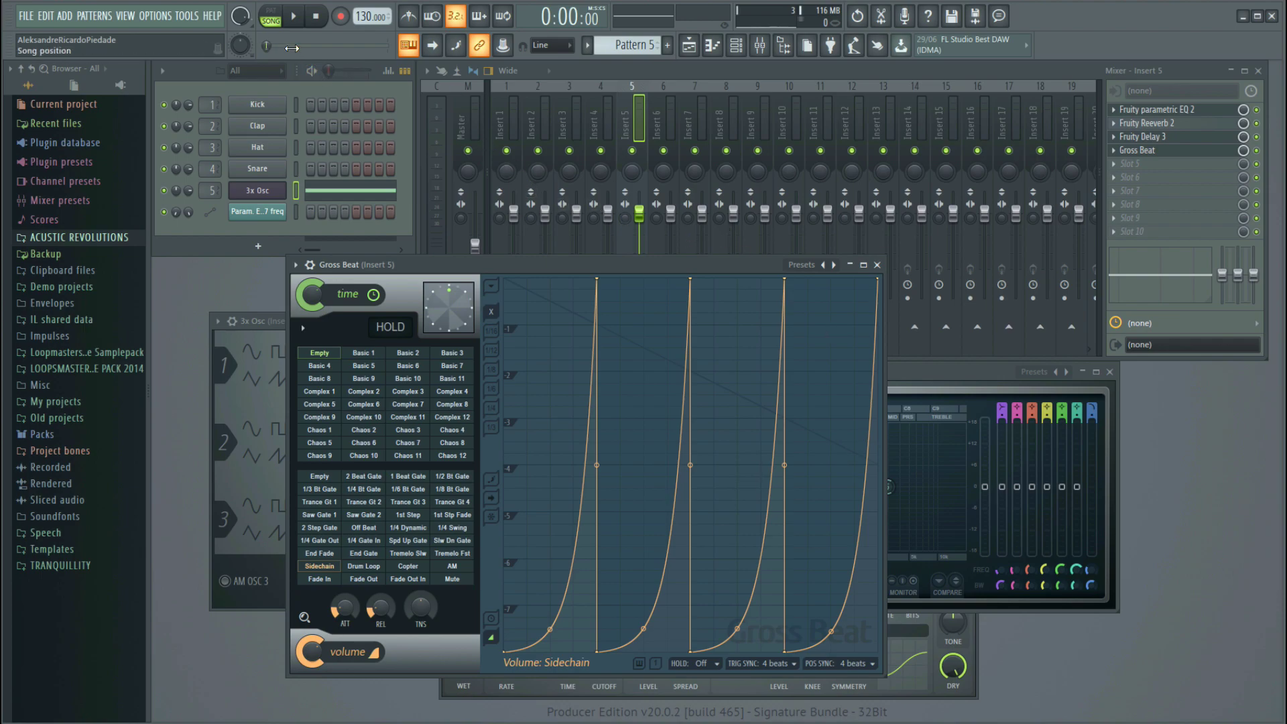
Check the Playlist arrangement, close it, and play the song to audition the Gross Beat sidechain effect
key("F5")
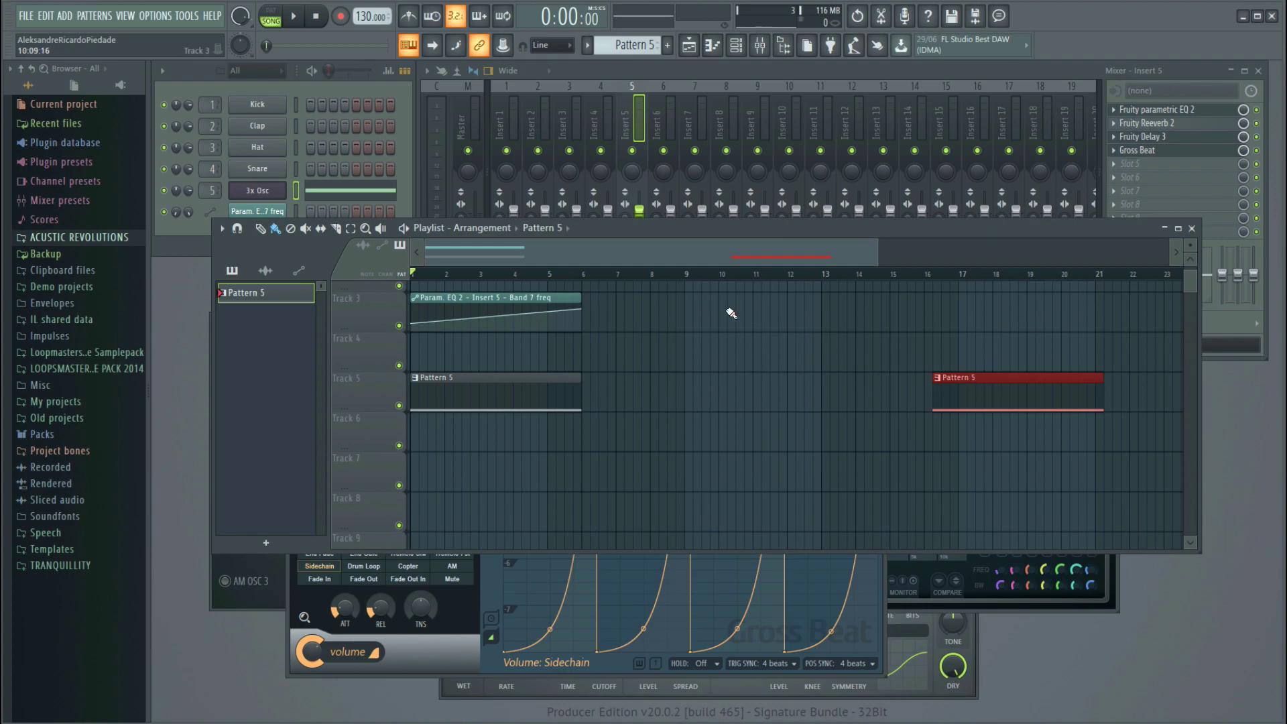
left_click(1192, 228)
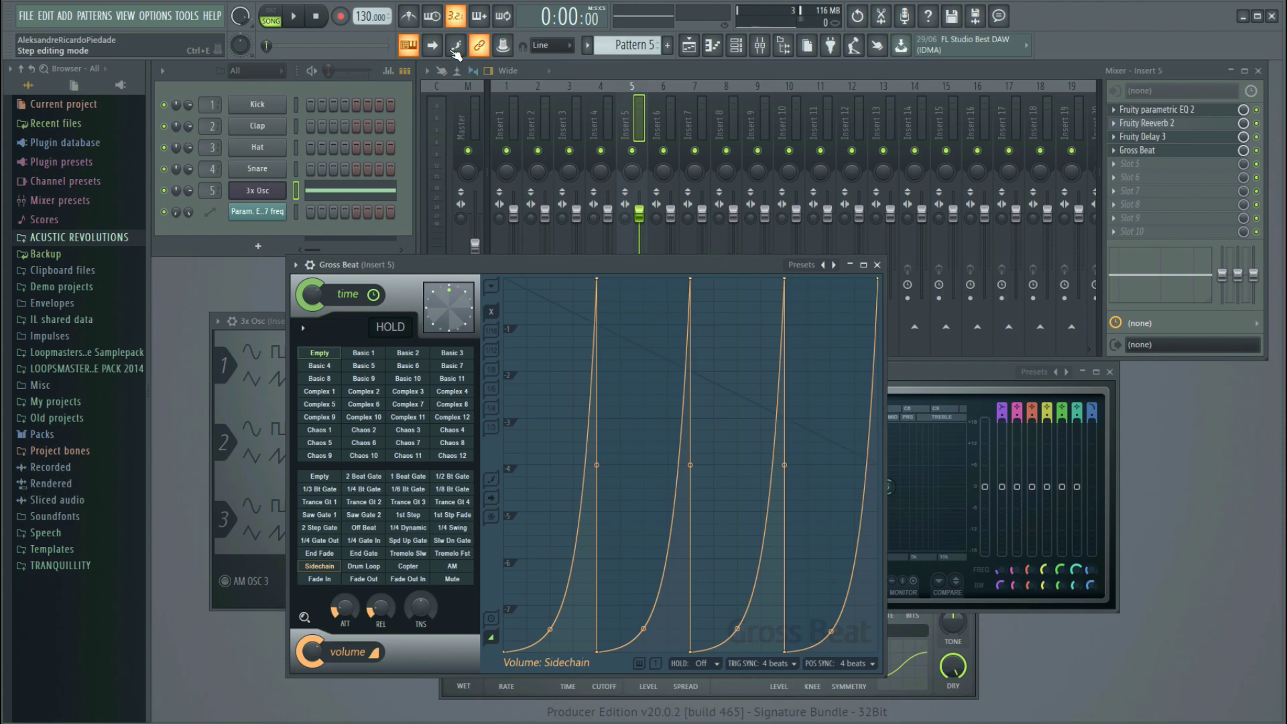
left_click(295, 19)
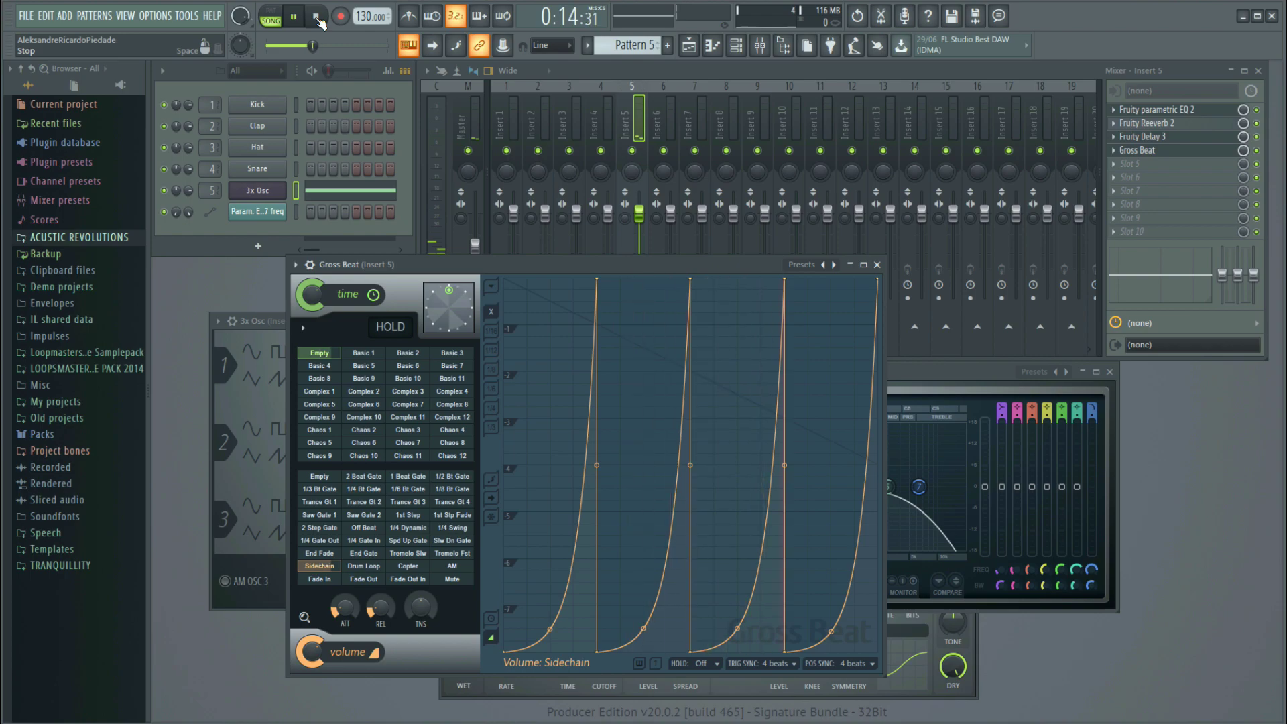
left_click(317, 18)
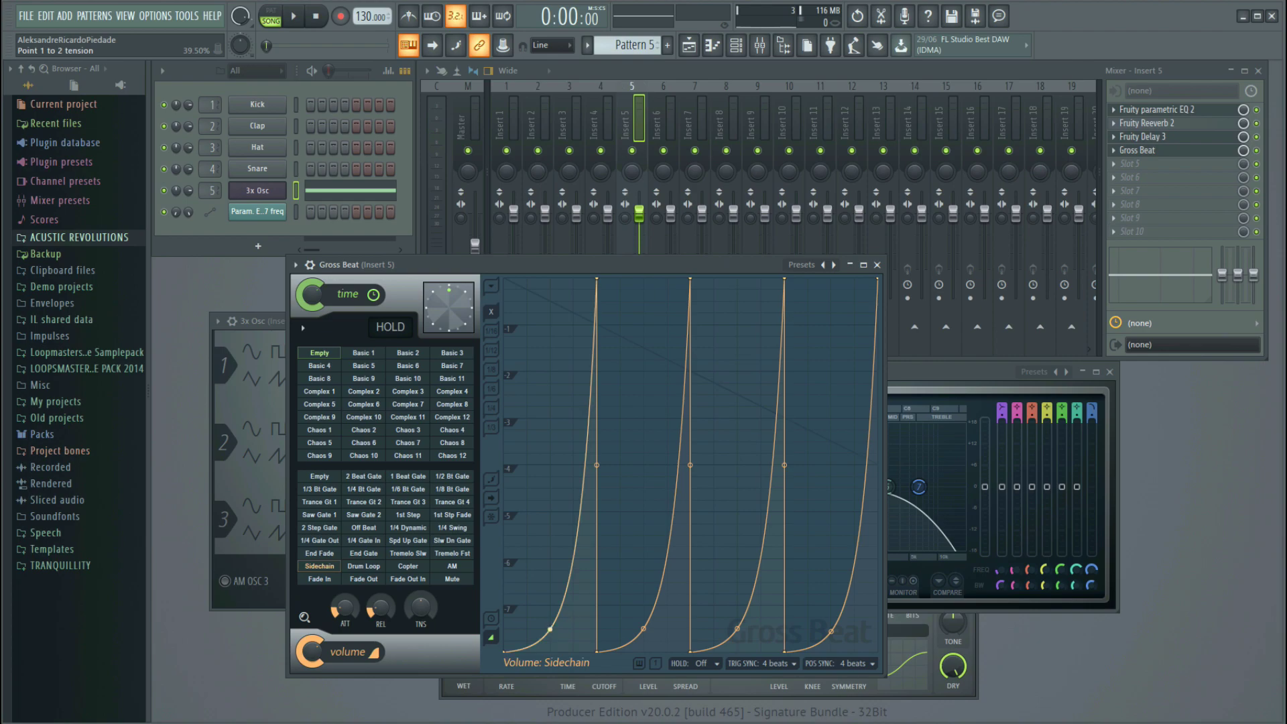
Lower the tension of all four Sidechain volume curves in Gross Beat to about 19% and audition the song
left_click_drag(550, 628, 550, 573)
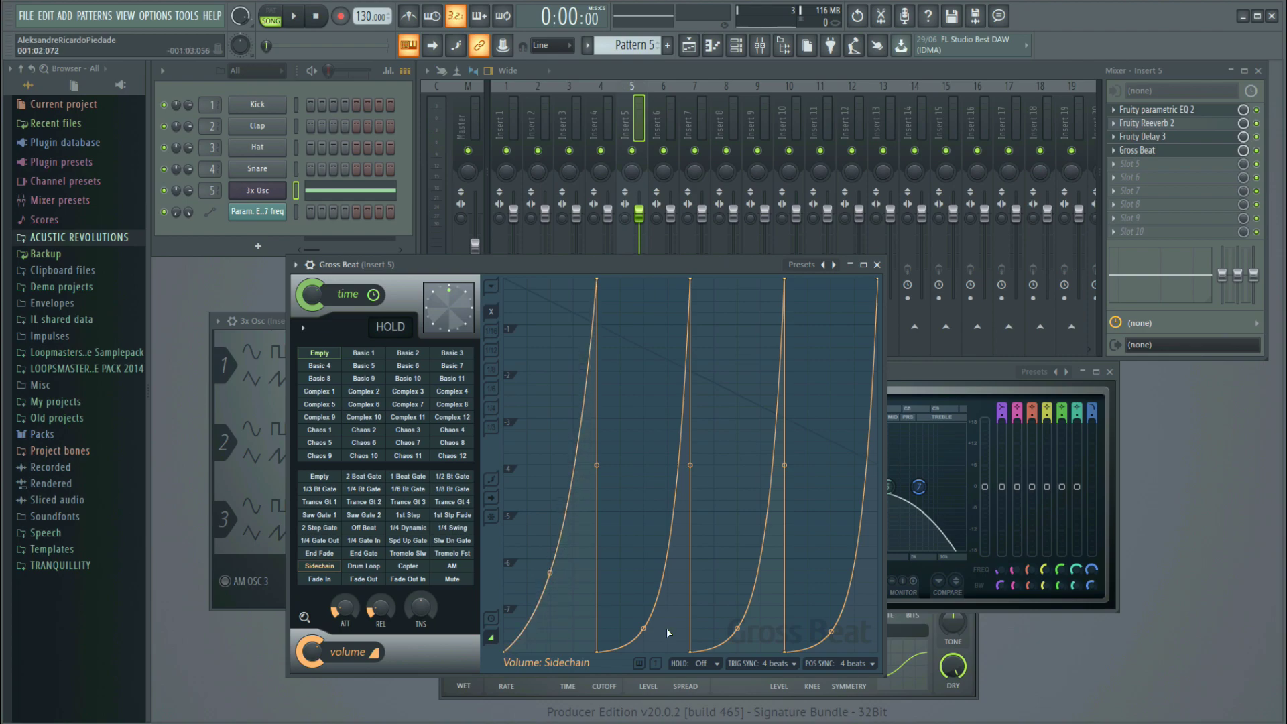
left_click_drag(644, 627, 644, 572)
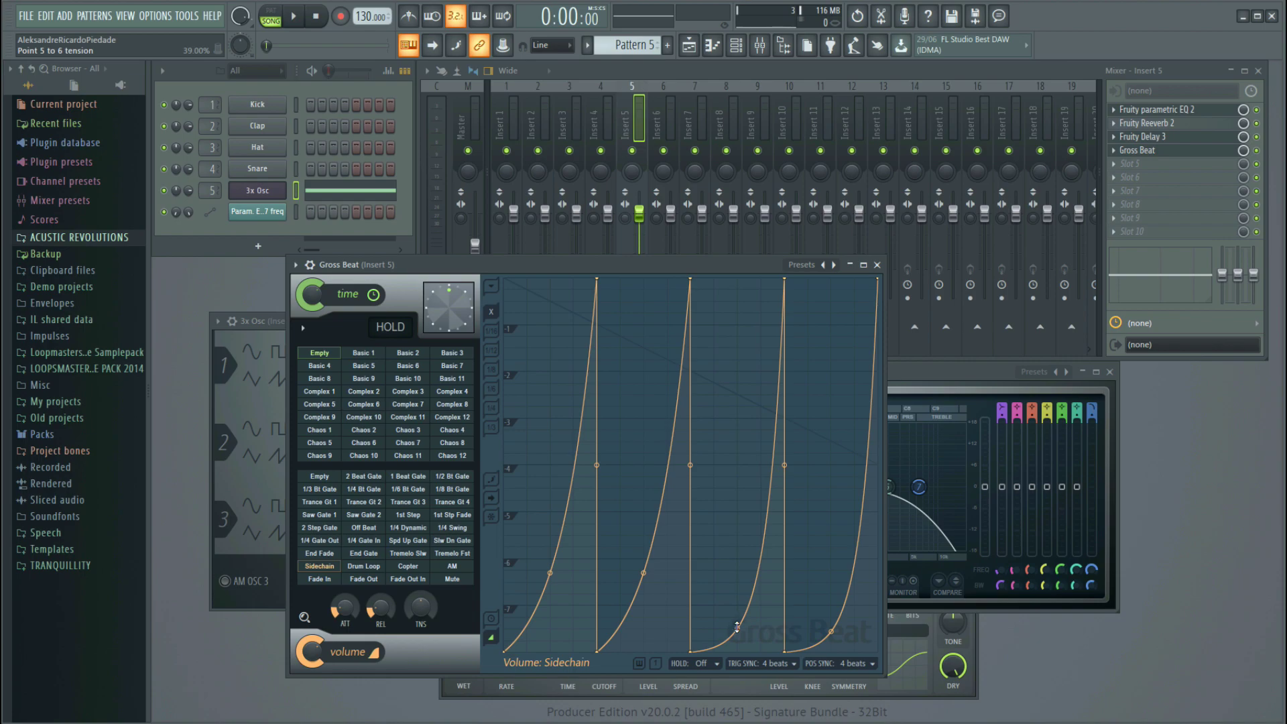
left_click_drag(736, 634, 737, 572)
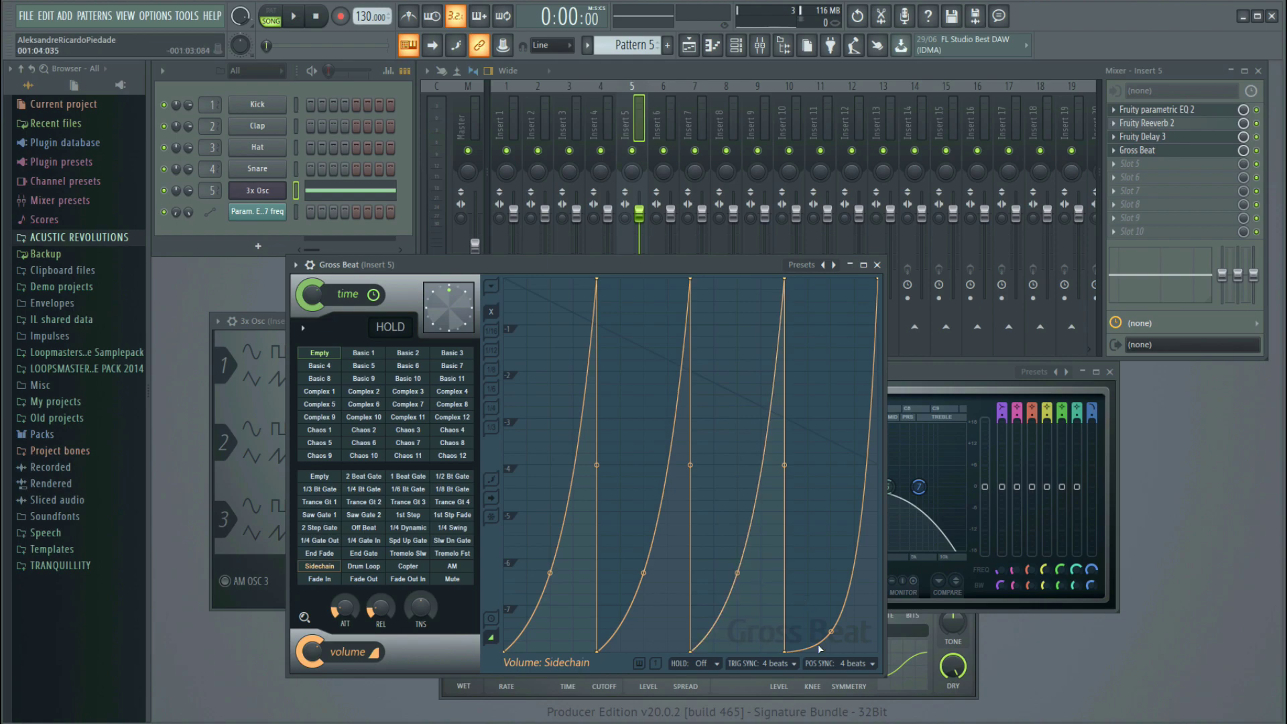
left_click_drag(831, 632, 831, 573)
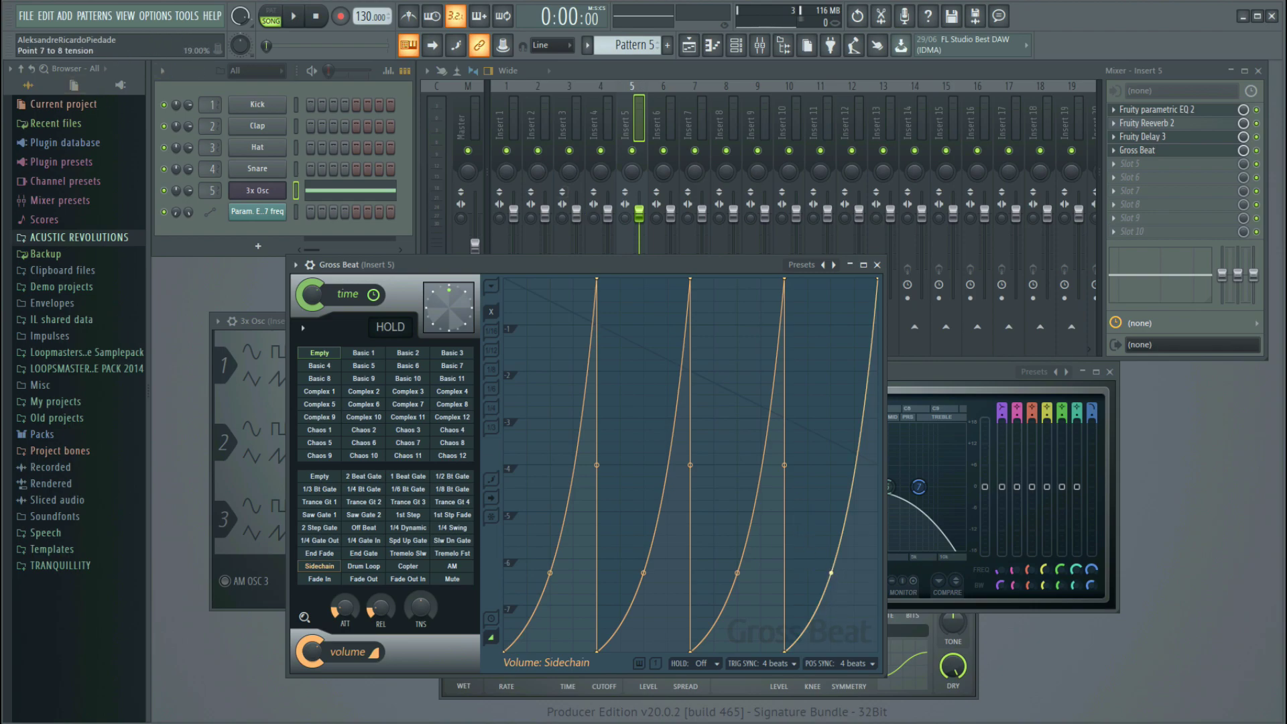
mouse_move(832, 572)
left_mouse_down()
mouse_move(832, 614)
mouse_move(831, 567)
left_mouse_up()
left_click_drag(831, 561, 831, 544)
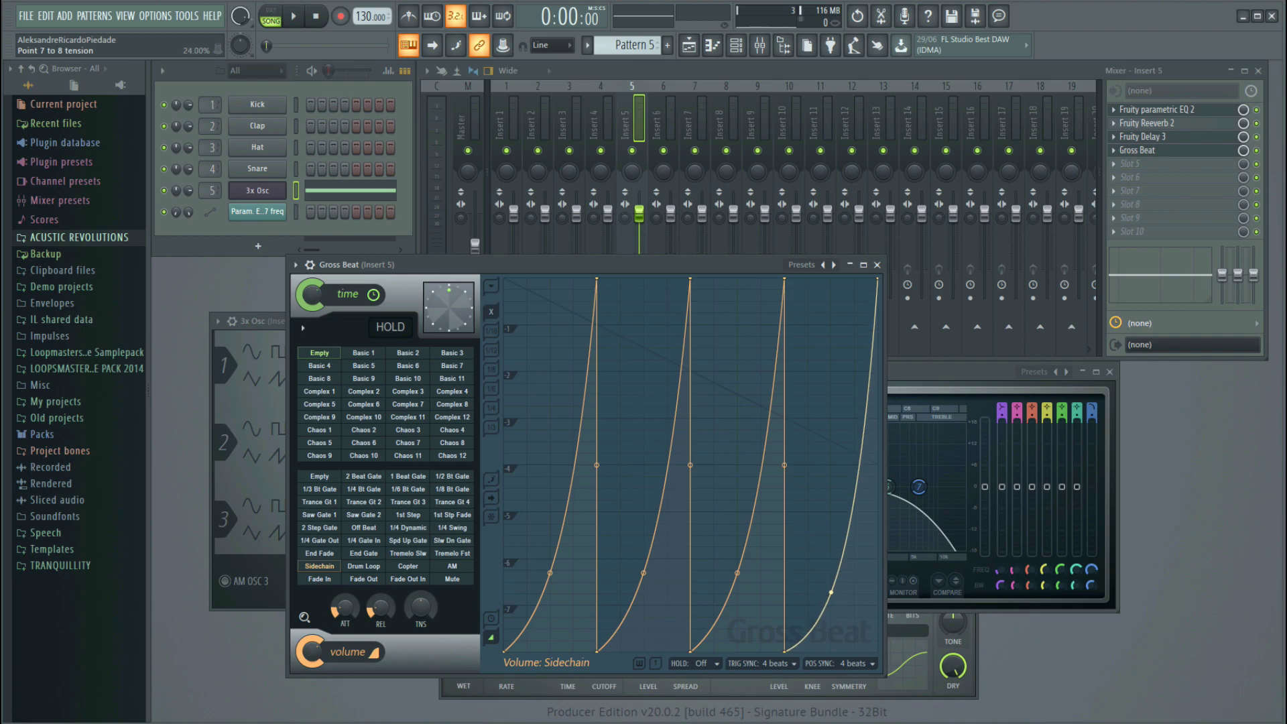
left_click_drag(832, 592, 832, 635)
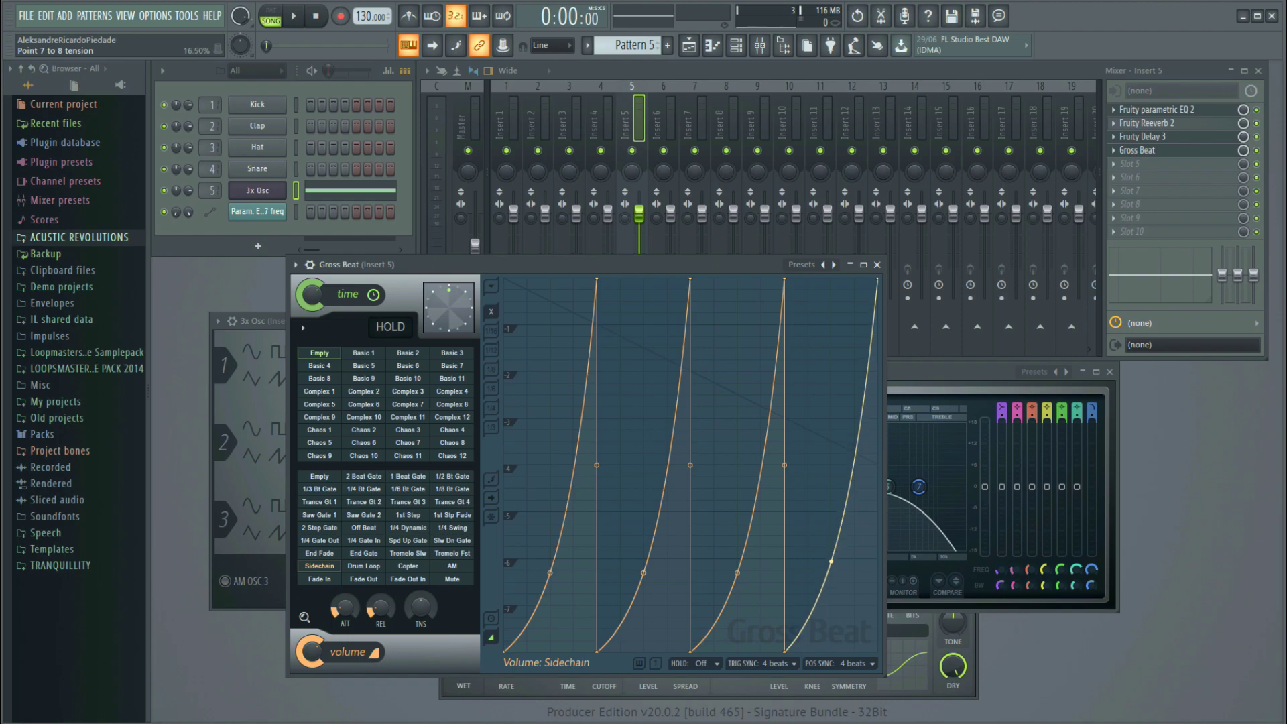
left_click_drag(831, 562, 832, 548)
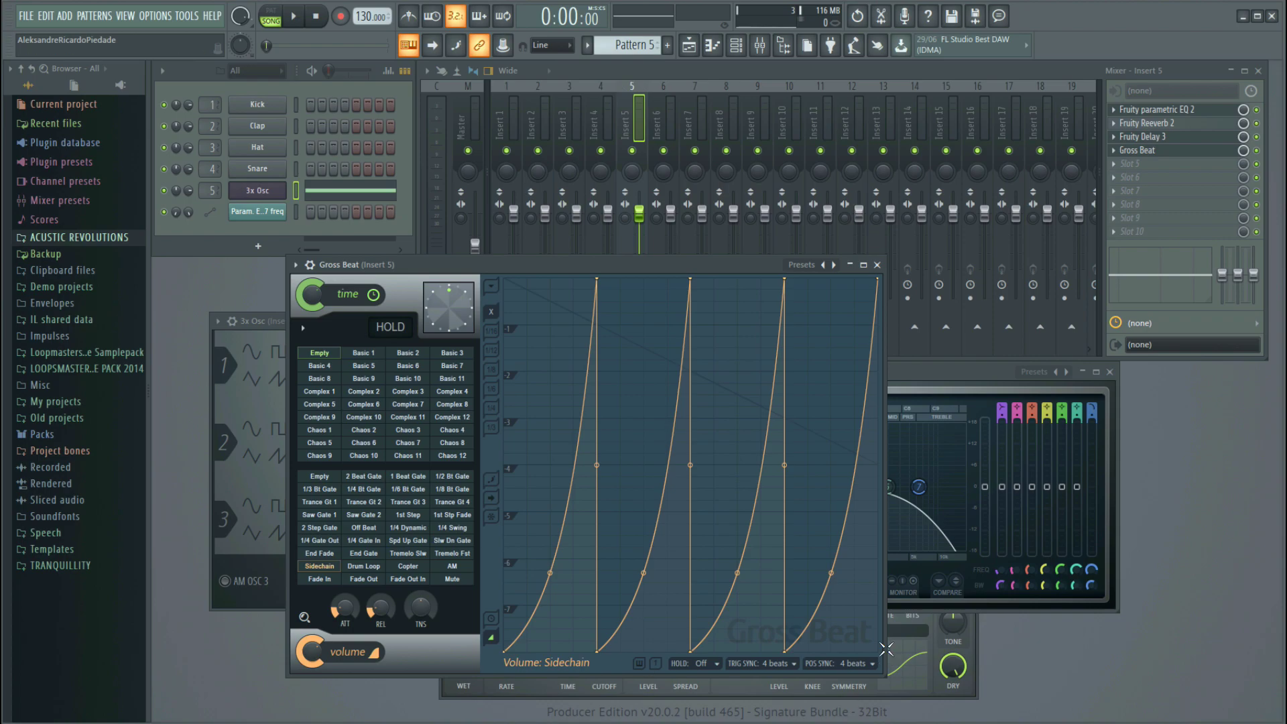
left_click(297, 16)
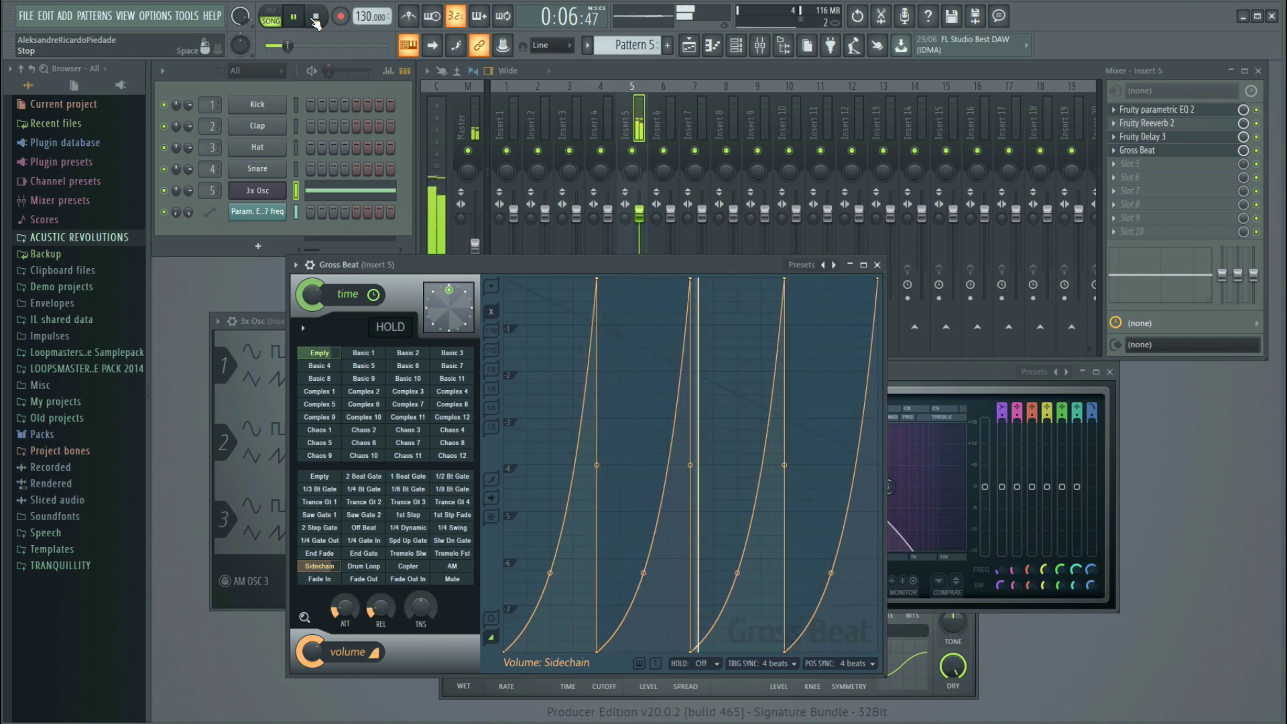
left_click(315, 19)
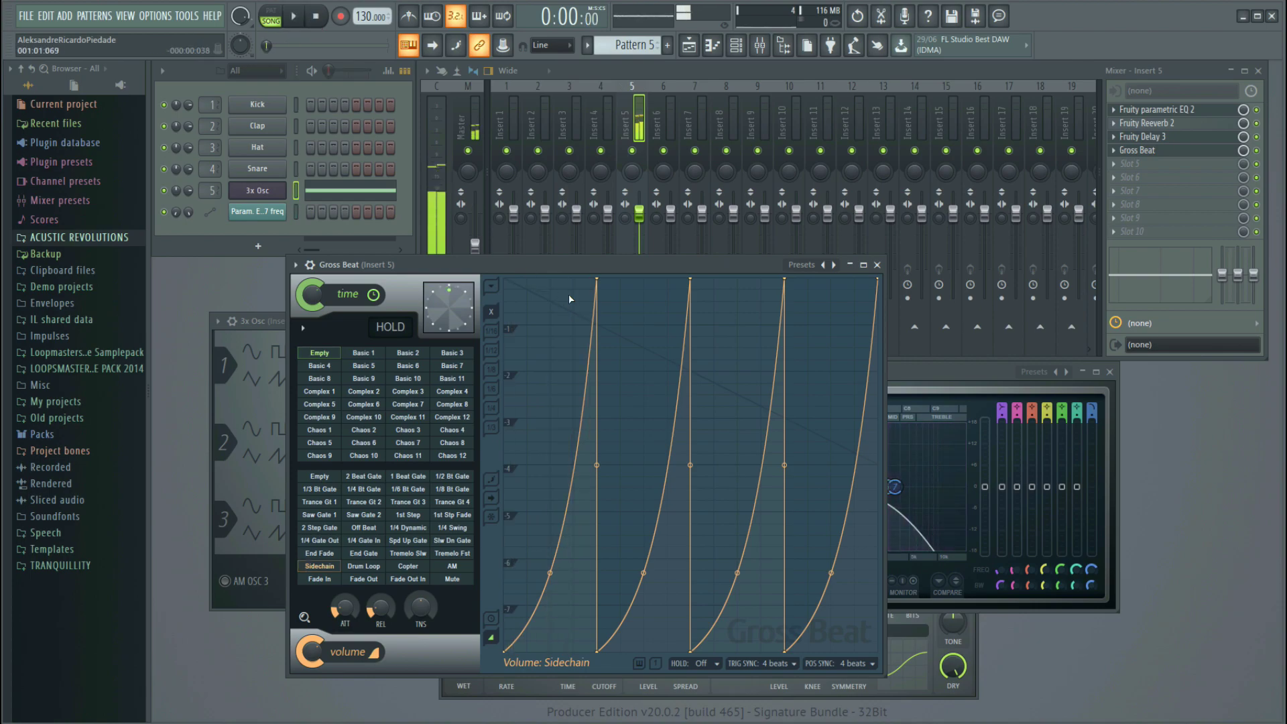
Lower the peaks of all four Sidechain volume curves to about half height and audition the song
left_click_drag(600, 280, 596, 468)
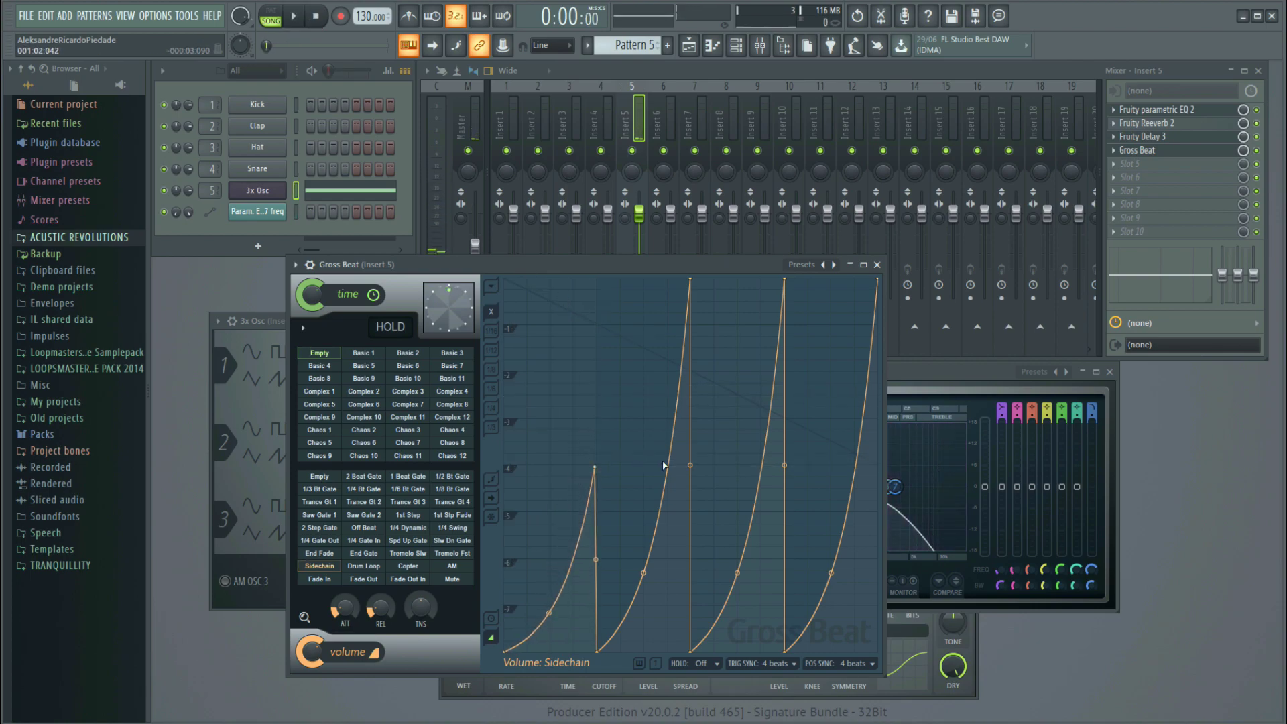
left_click_drag(690, 279, 688, 462)
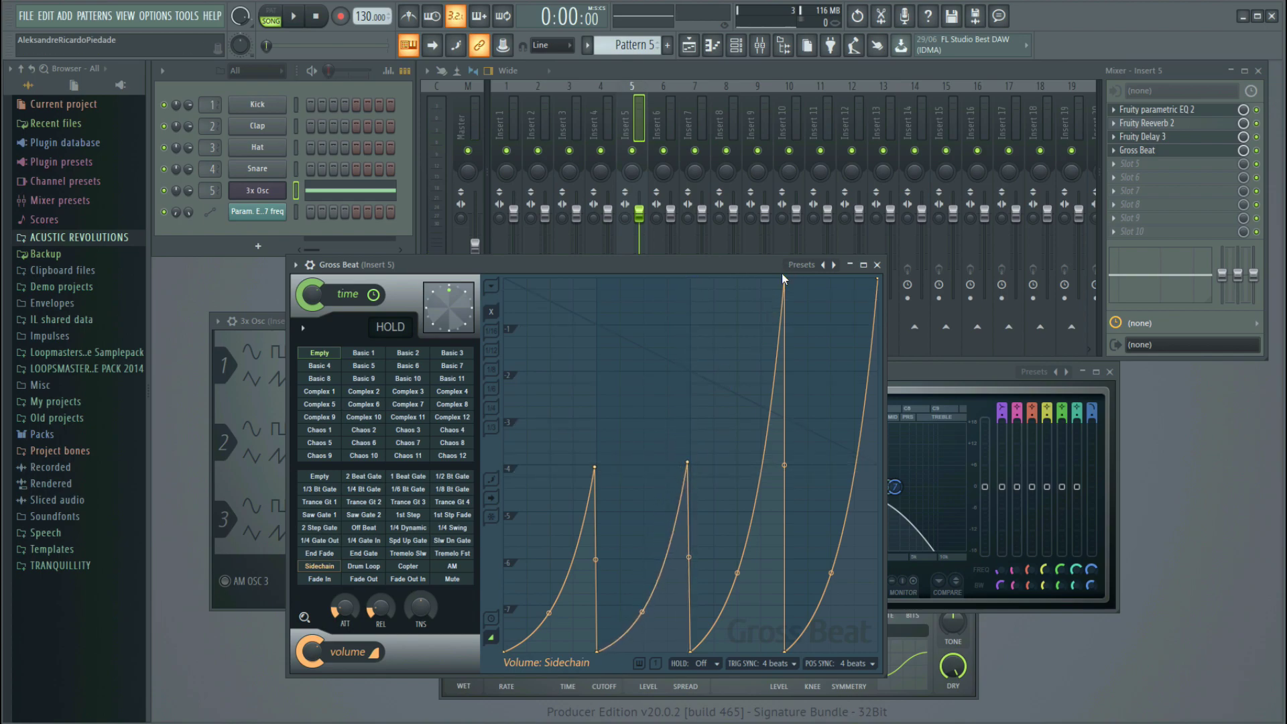
left_click_drag(786, 278, 782, 465)
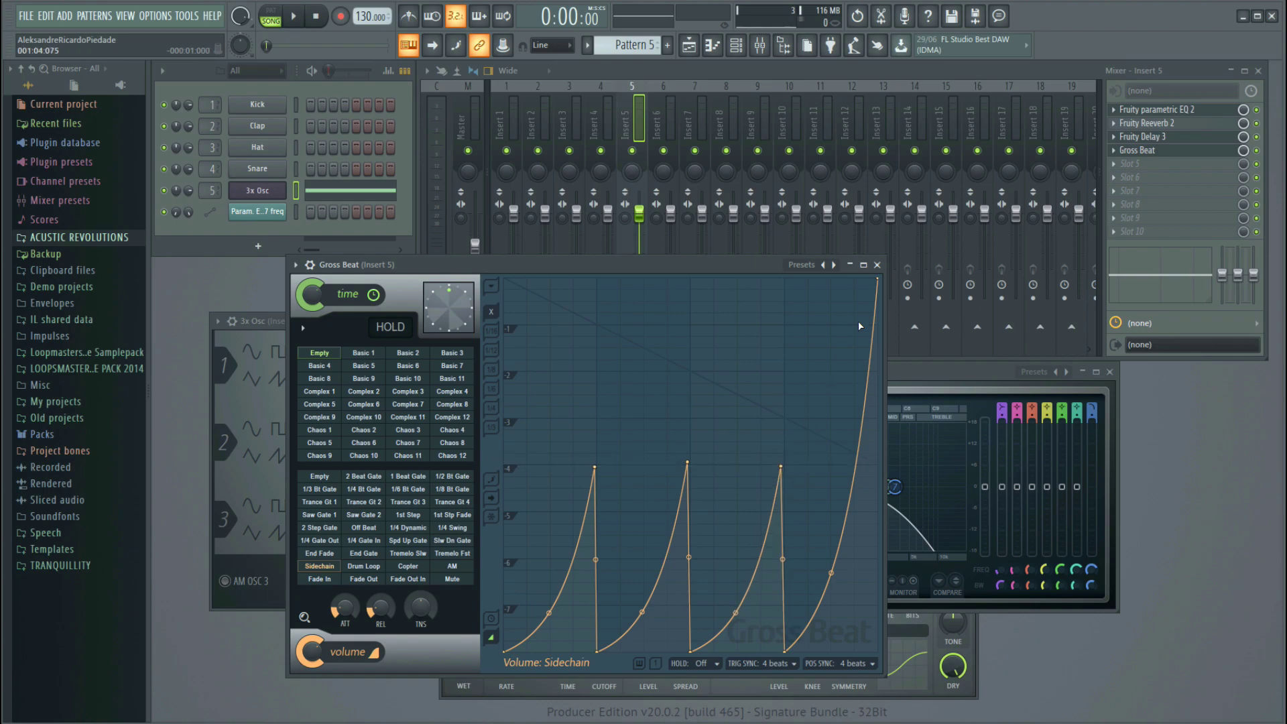
left_click_drag(878, 281, 877, 464)
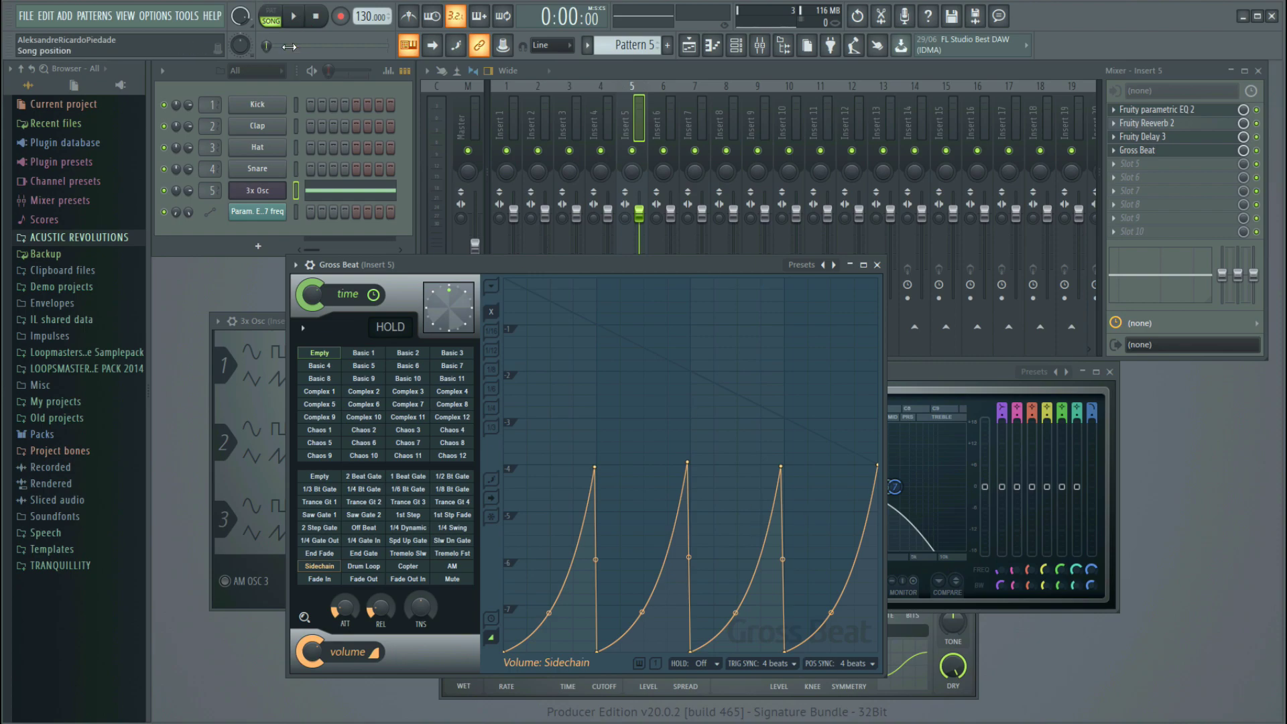
left_click(293, 16)
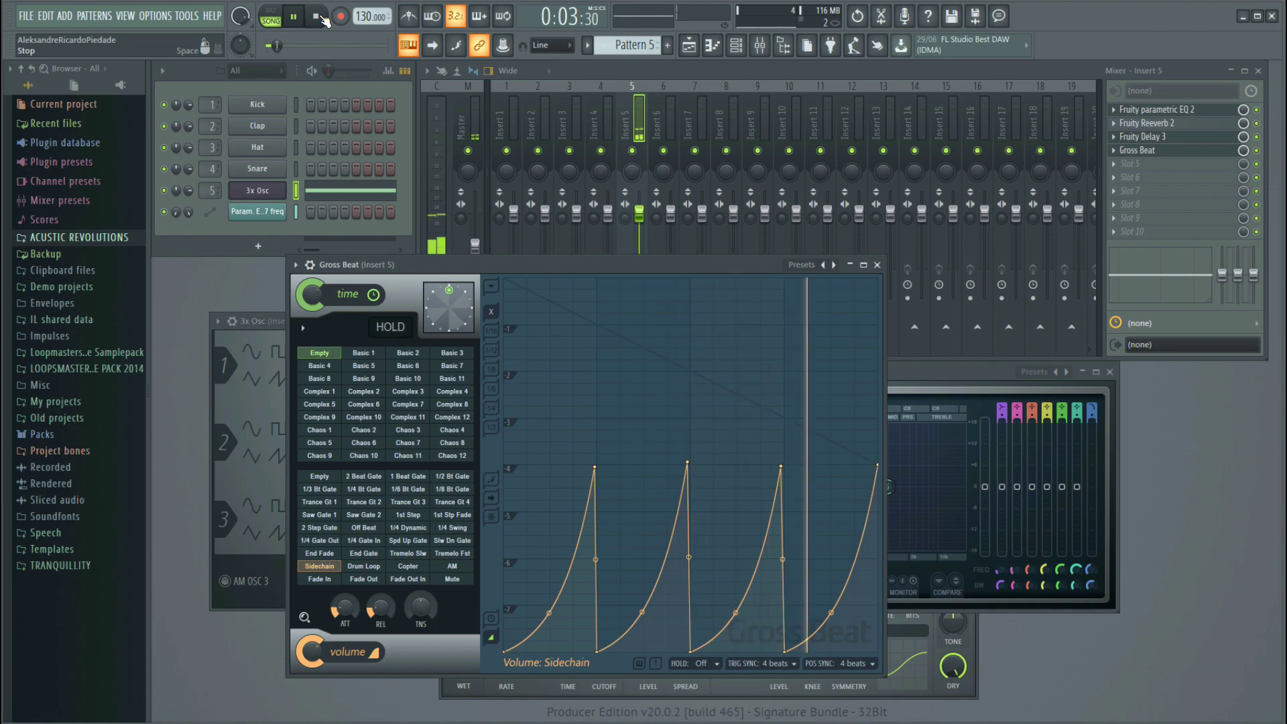
left_click(320, 18)
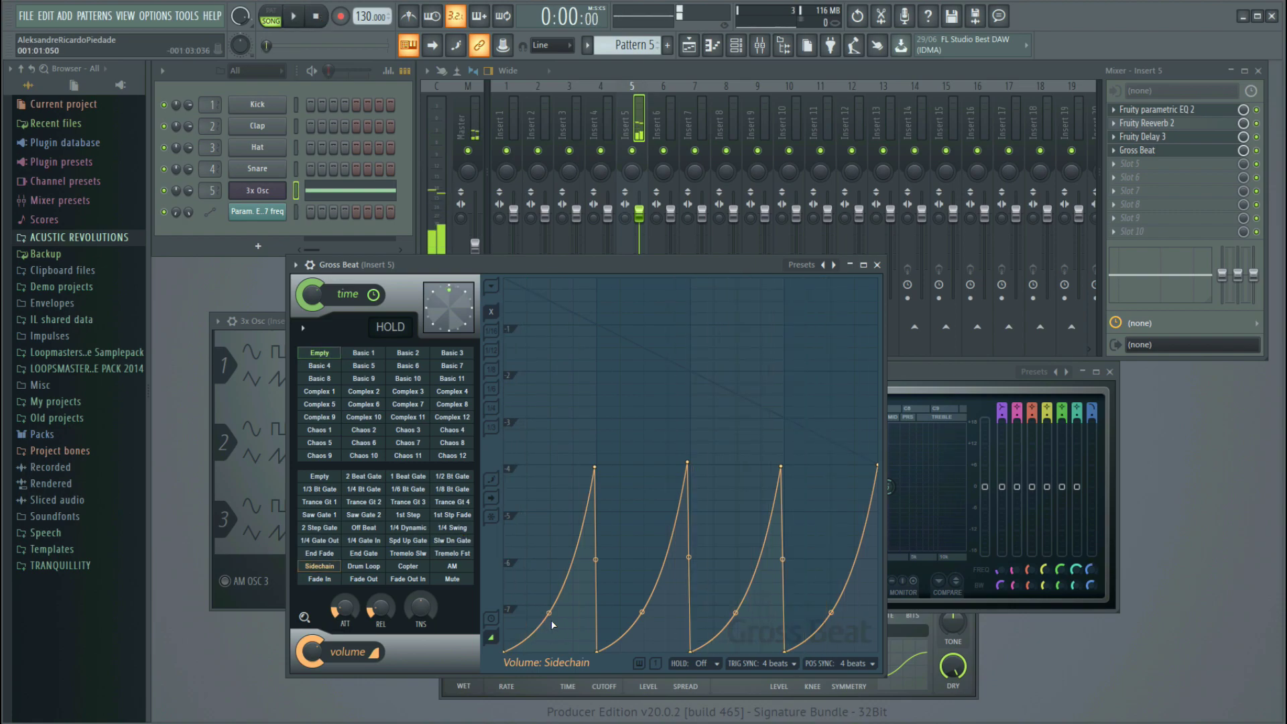
Raise the tension of all four Sidechain volume curves in Gross Beat so they arch upward, and audition the song
left_click_drag(550, 614, 550, 512)
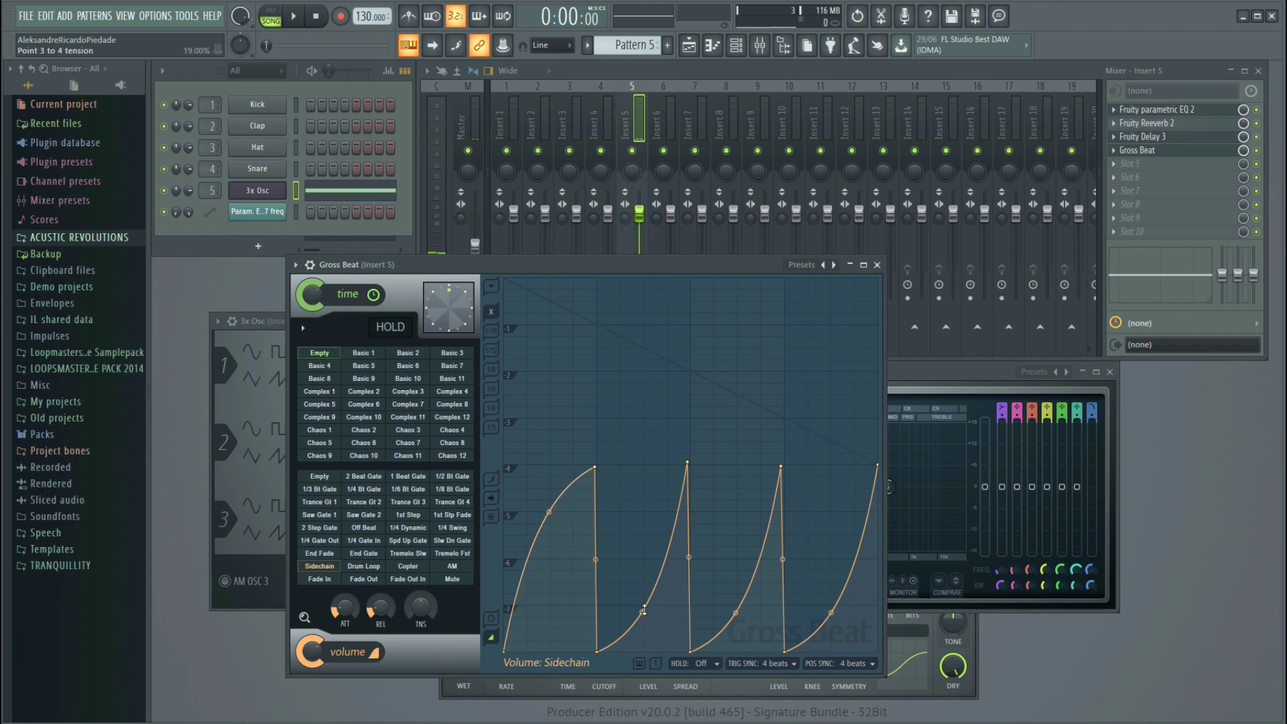
left_click_drag(644, 609, 645, 499)
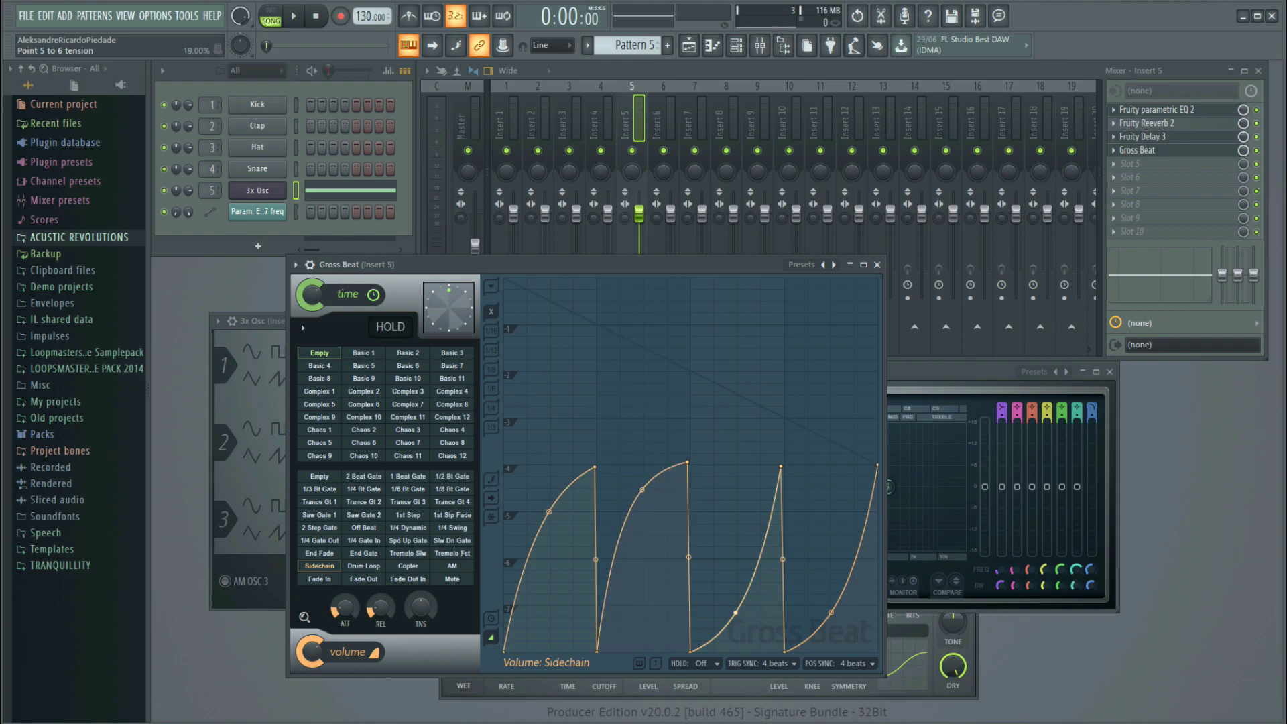
left_click_drag(735, 612, 735, 498)
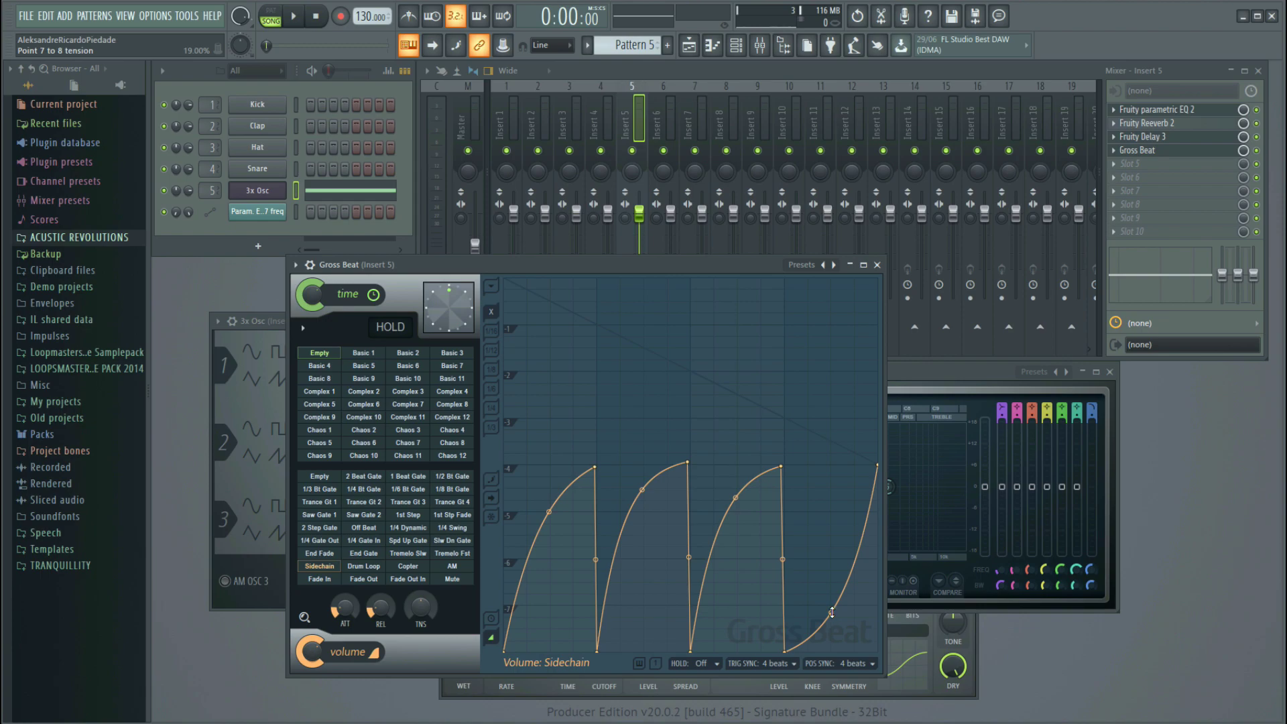
left_click_drag(831, 612, 831, 485)
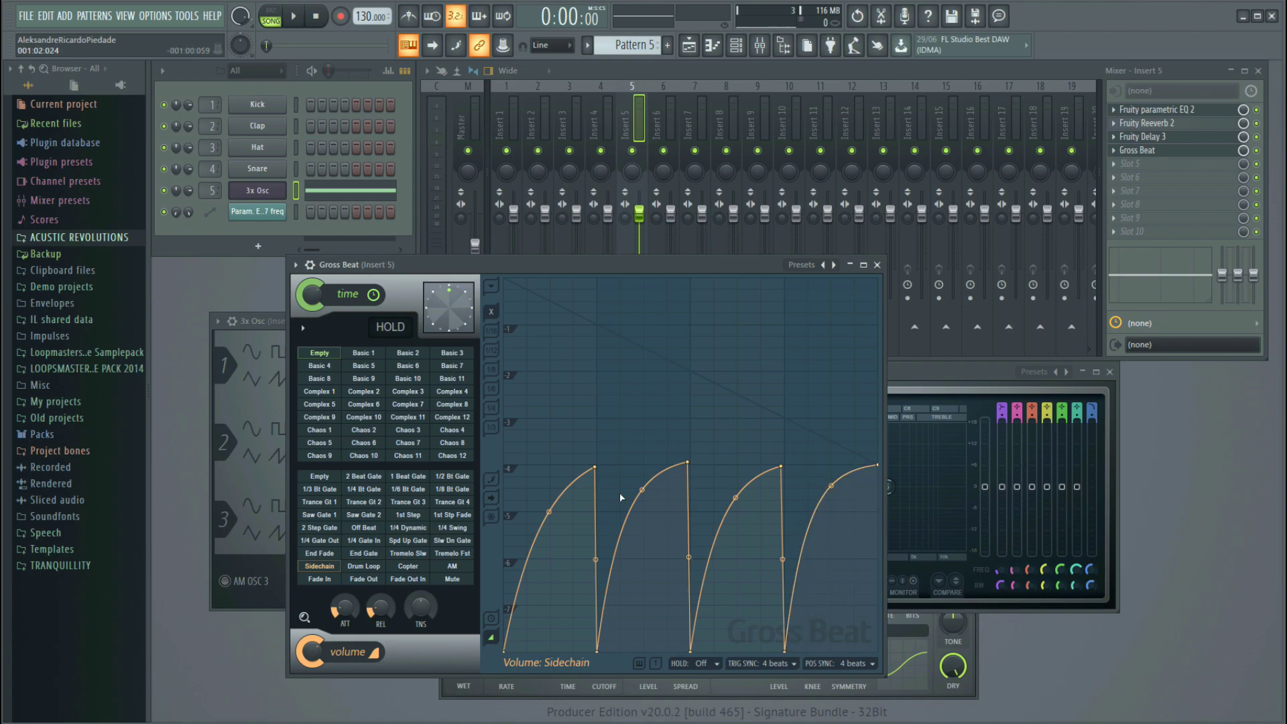
left_click(293, 16)
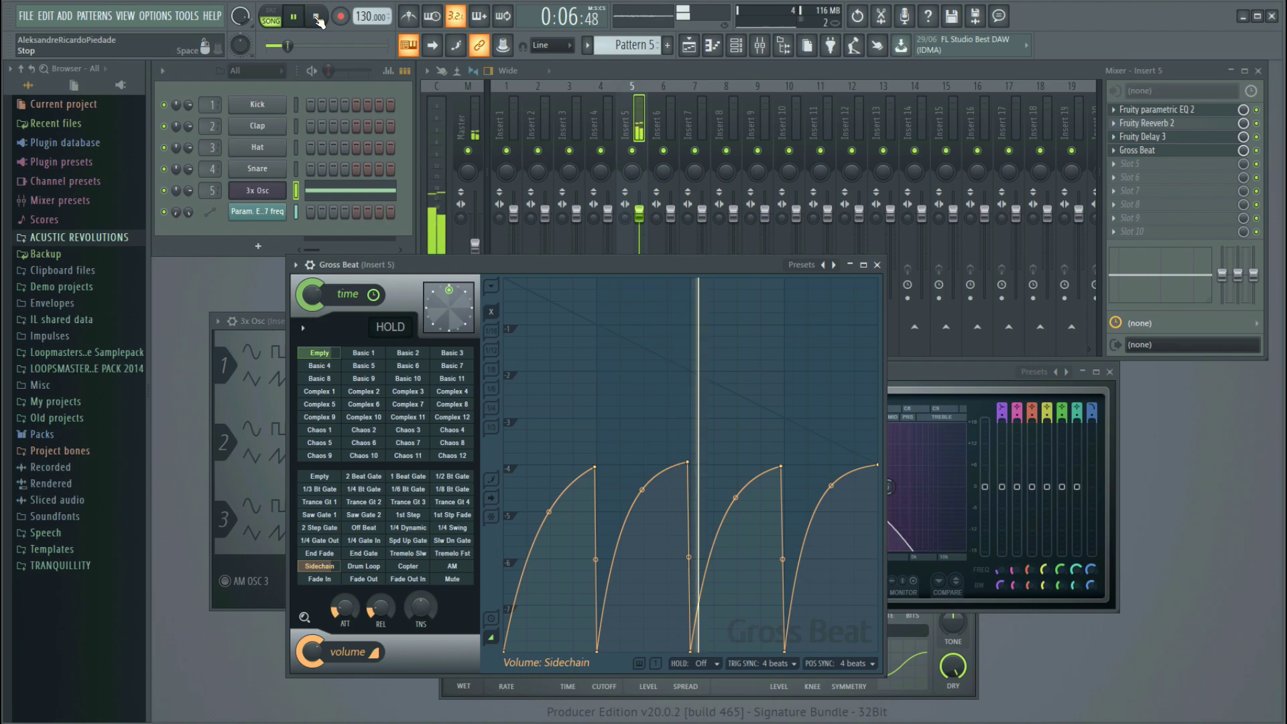
left_click(317, 18)
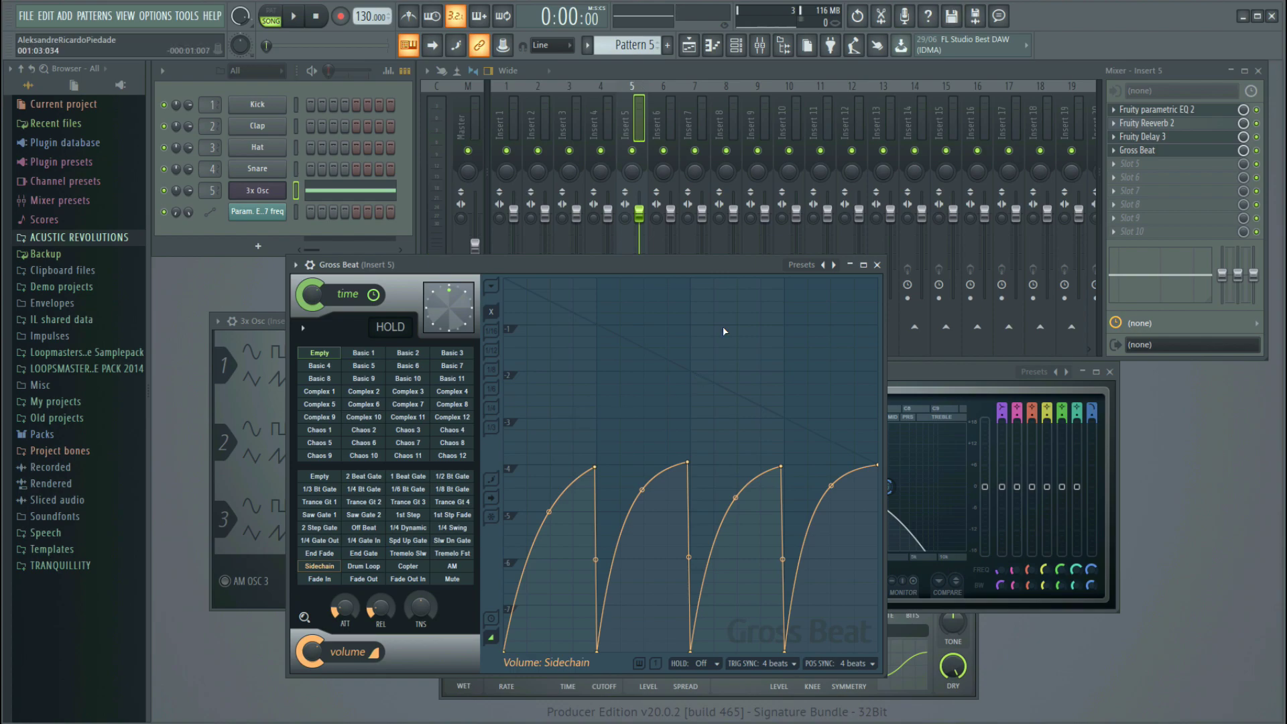
Close Gross Beat and remove it from the fourth effect slot of Insert 5
left_click(877, 265)
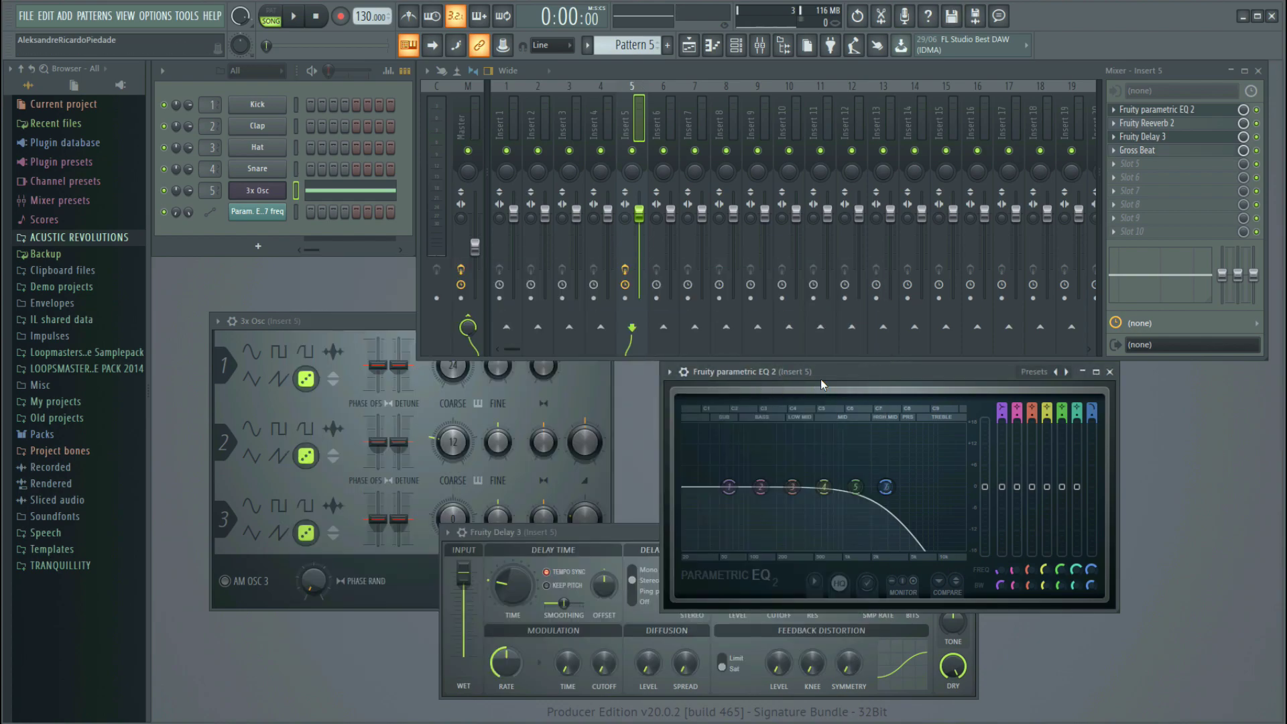
left_click(315, 324)
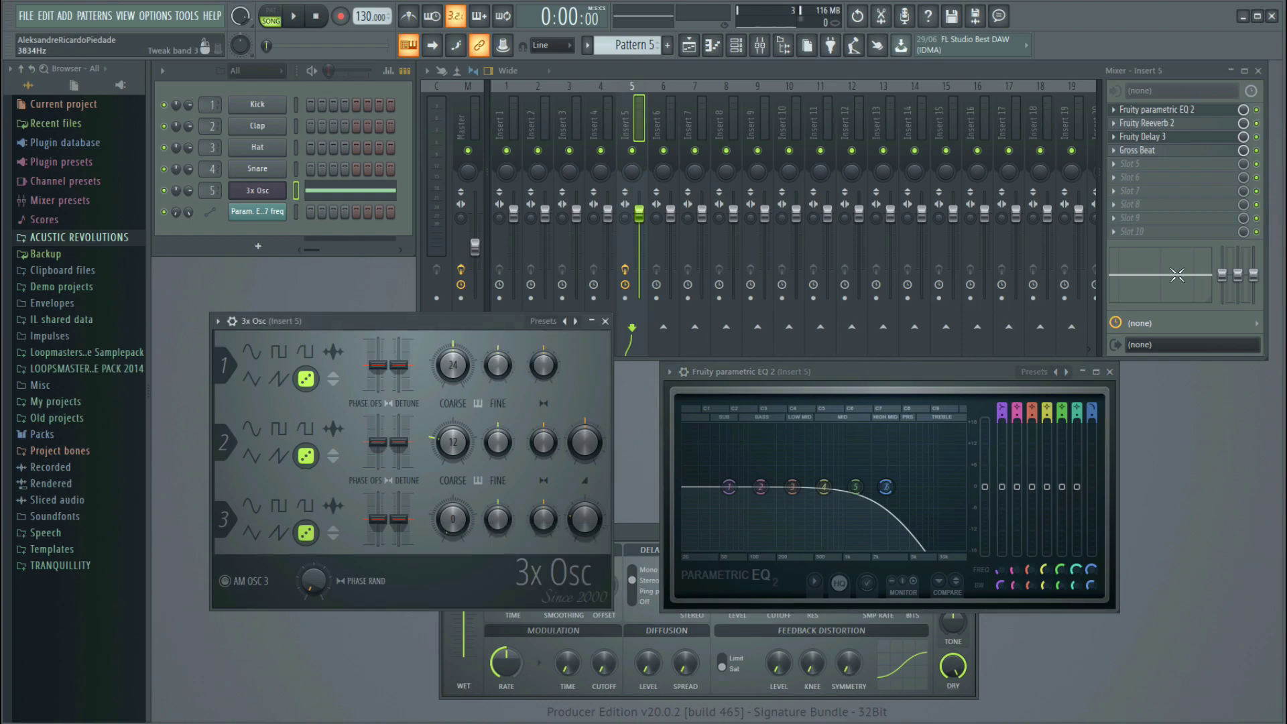
left_click(1117, 153)
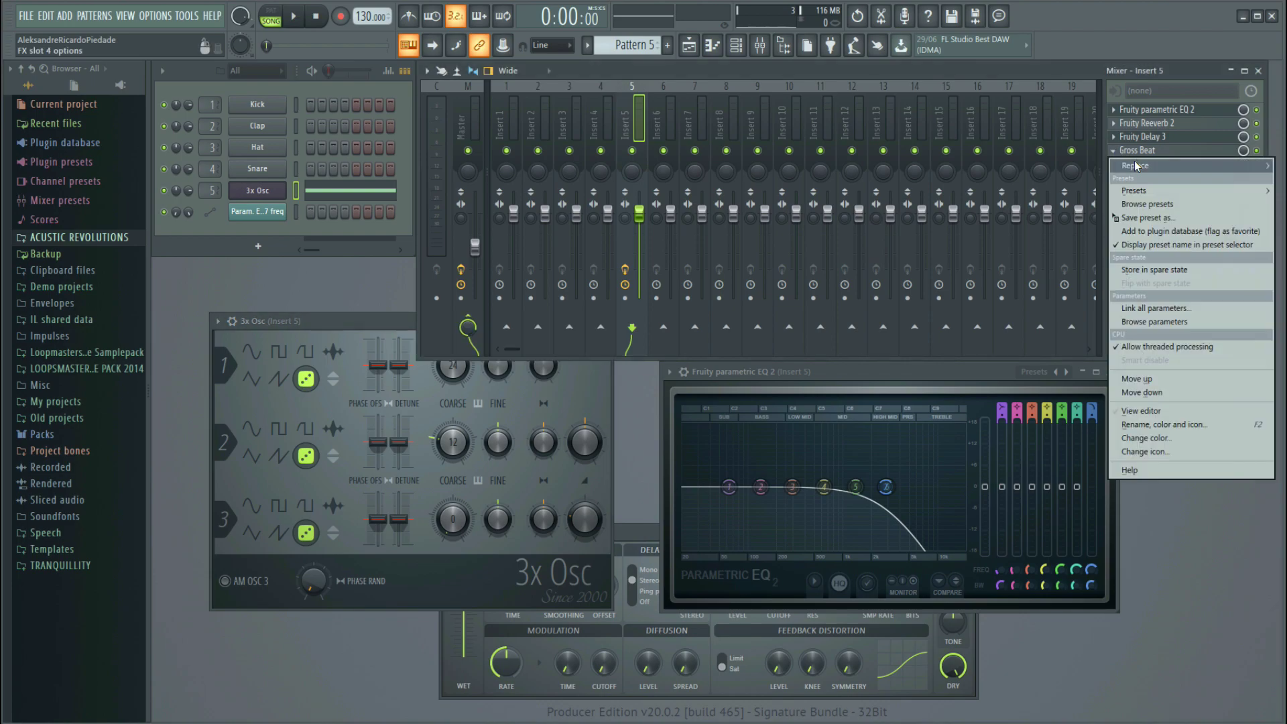
left_click(1282, 37)
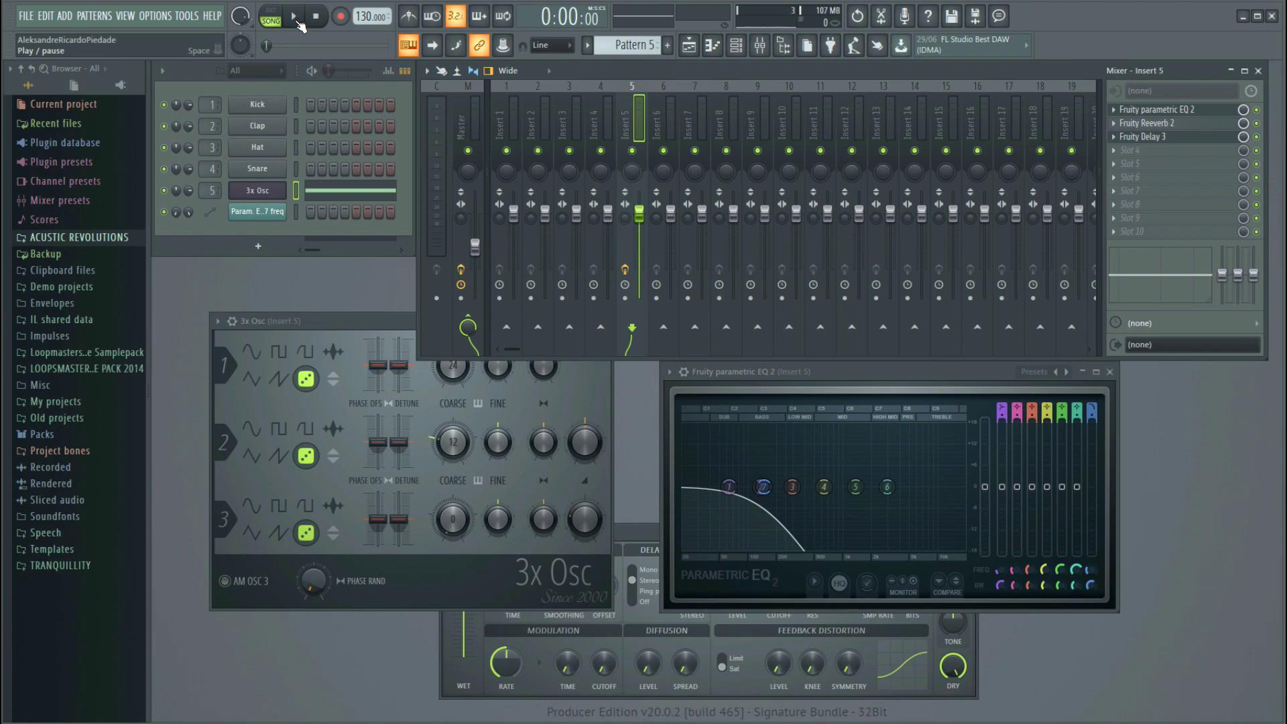
Play the song to audition the riser without Gross Beat, stop playback, and bring the 3x Osc window forward
left_click(295, 17)
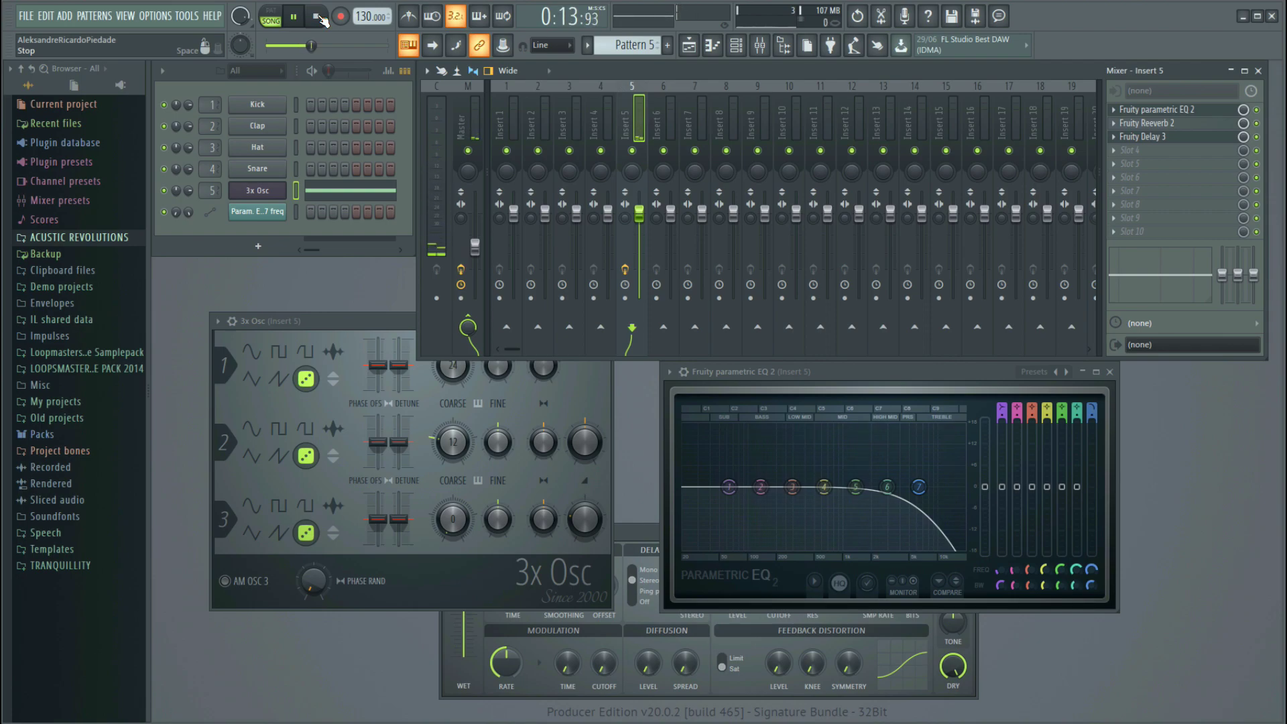
left_click(321, 17)
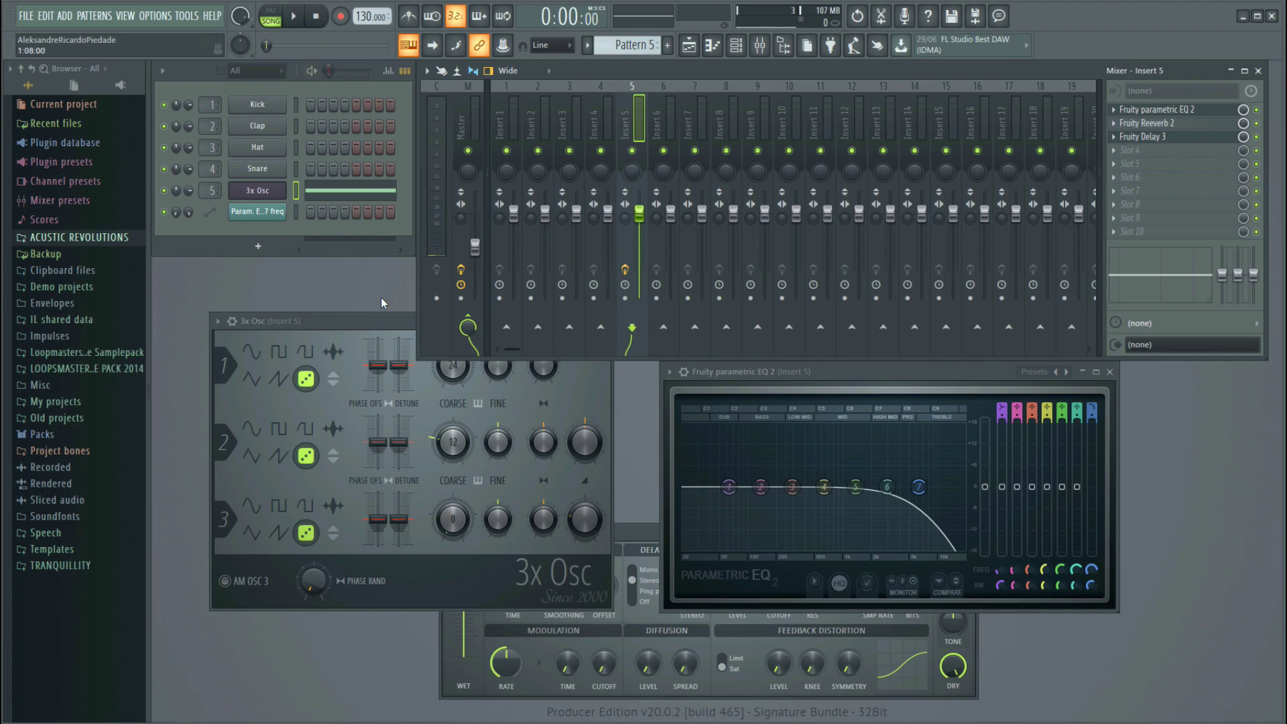
left_click(376, 320)
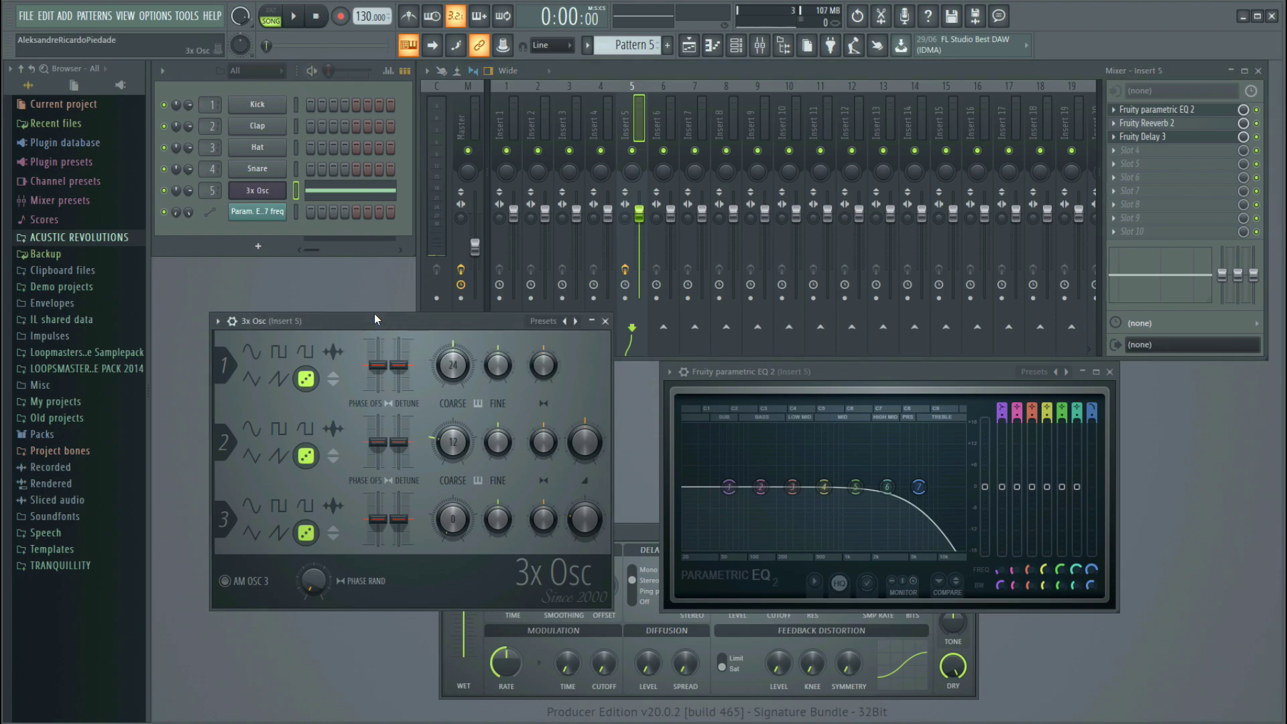